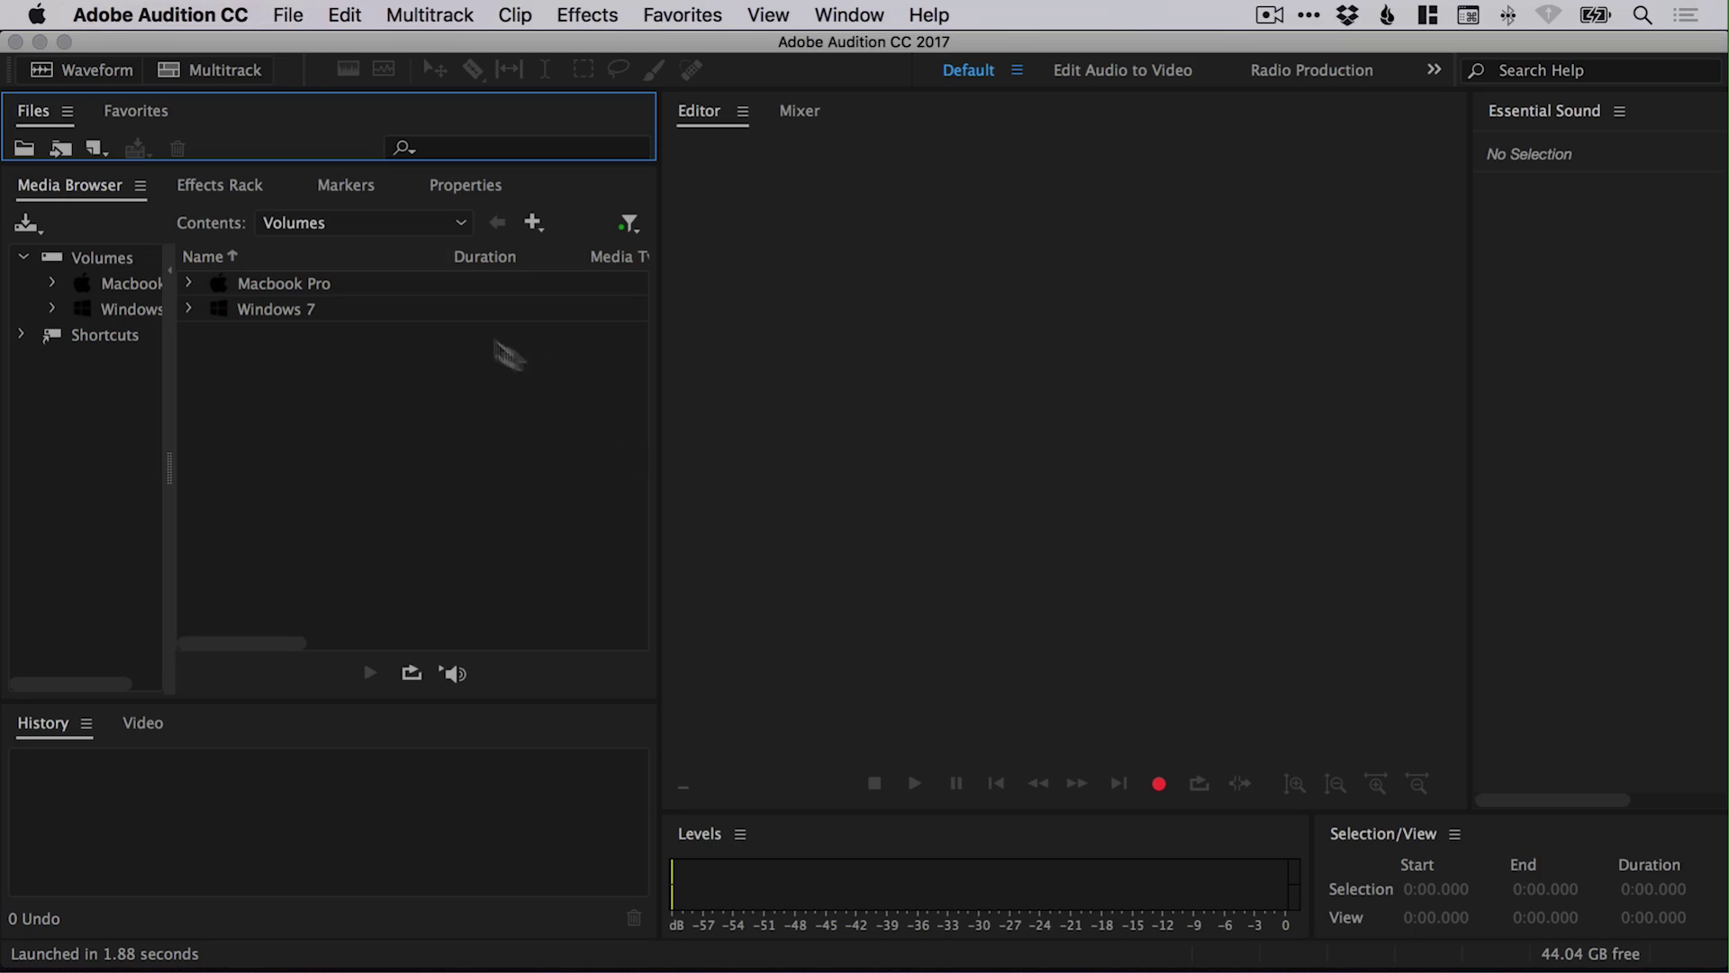
# Import the Sample.wav audio file from the Tutorial folder.
pyautogui.click(286, 15)
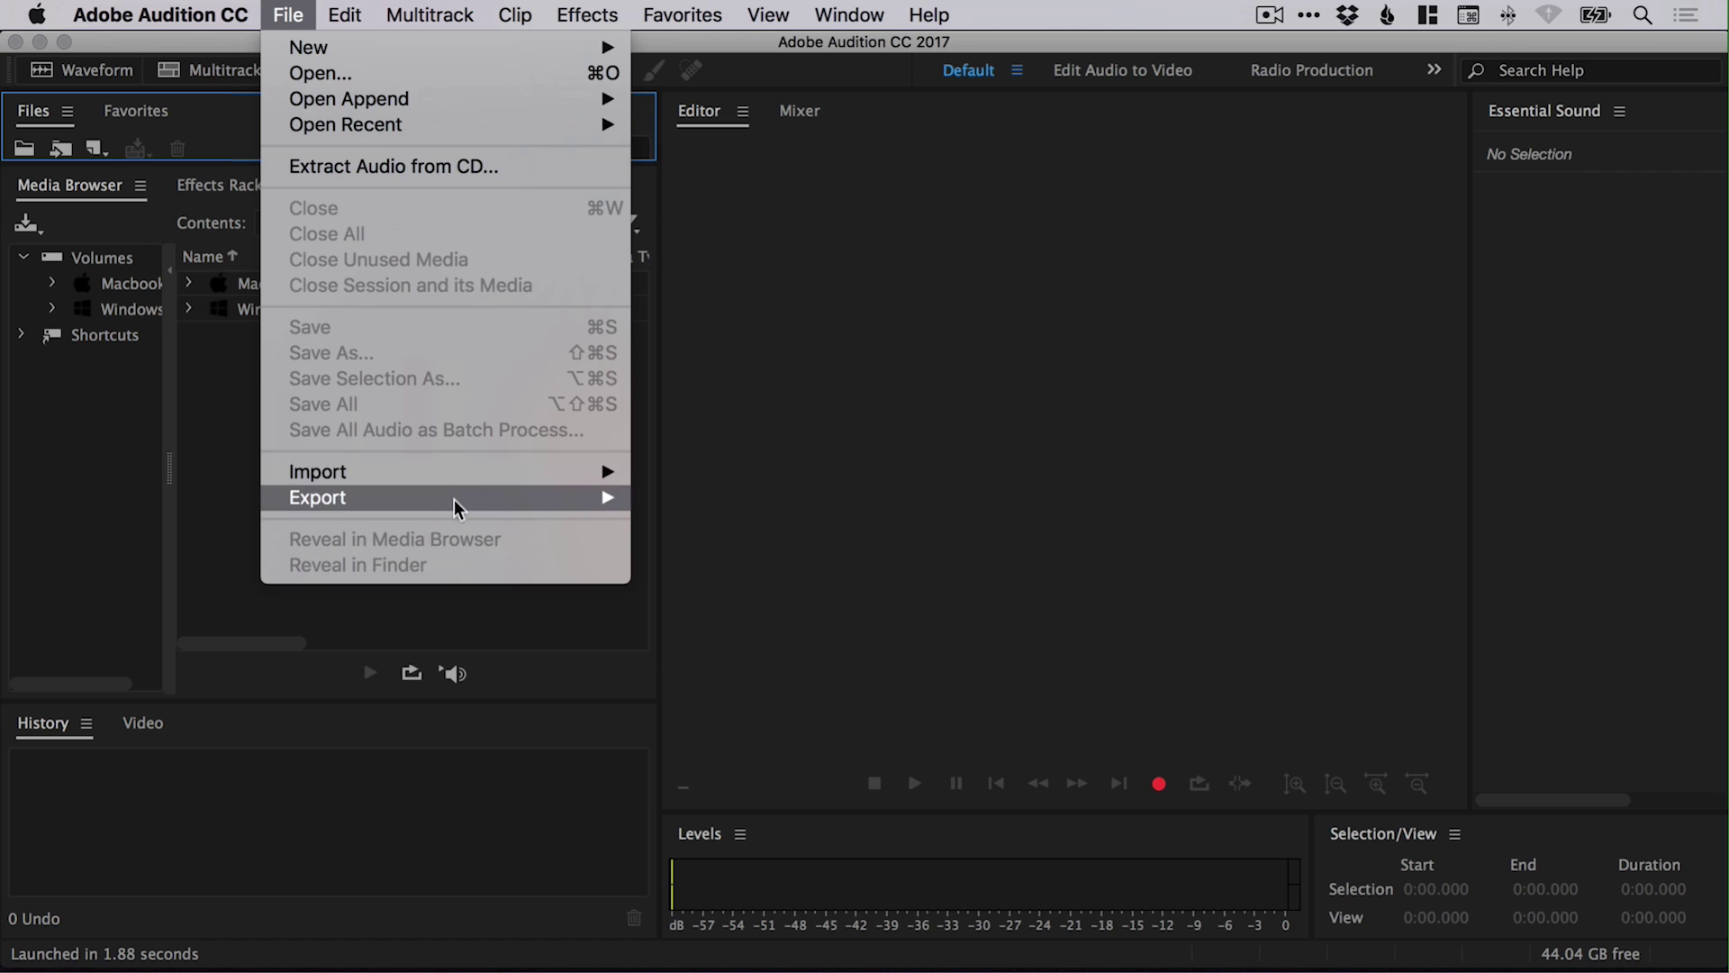
pyautogui.moveTo(452, 477)
pyautogui.click(766, 472)
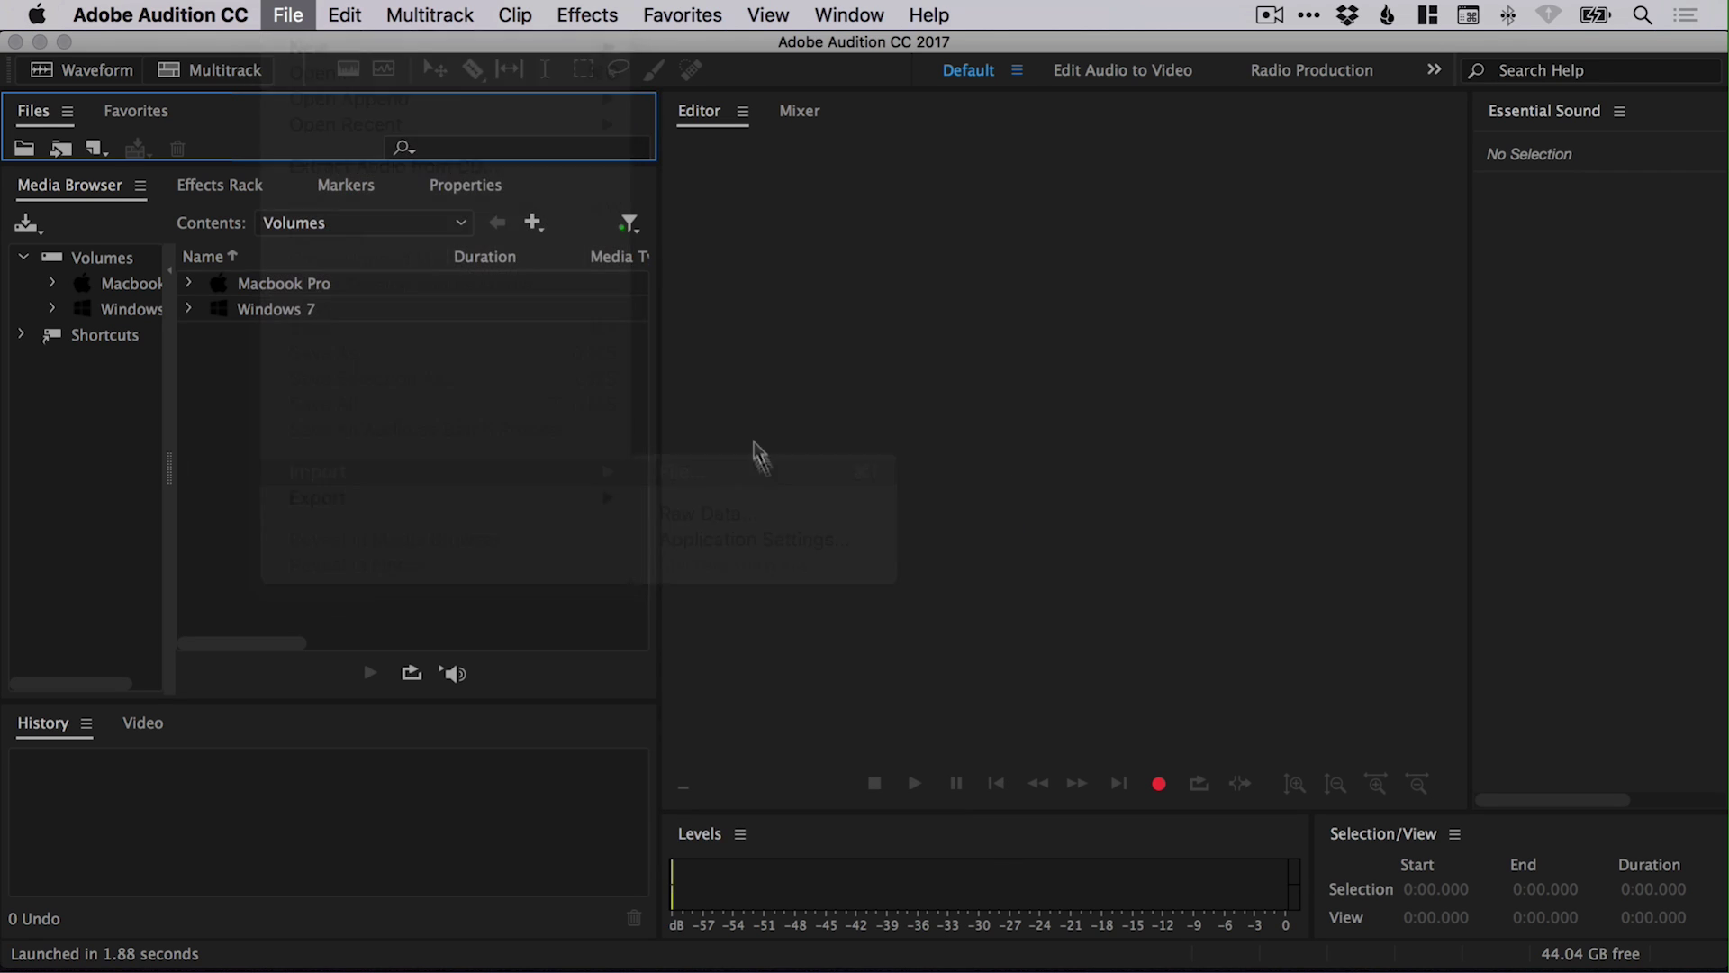
pyautogui.click(772, 309)
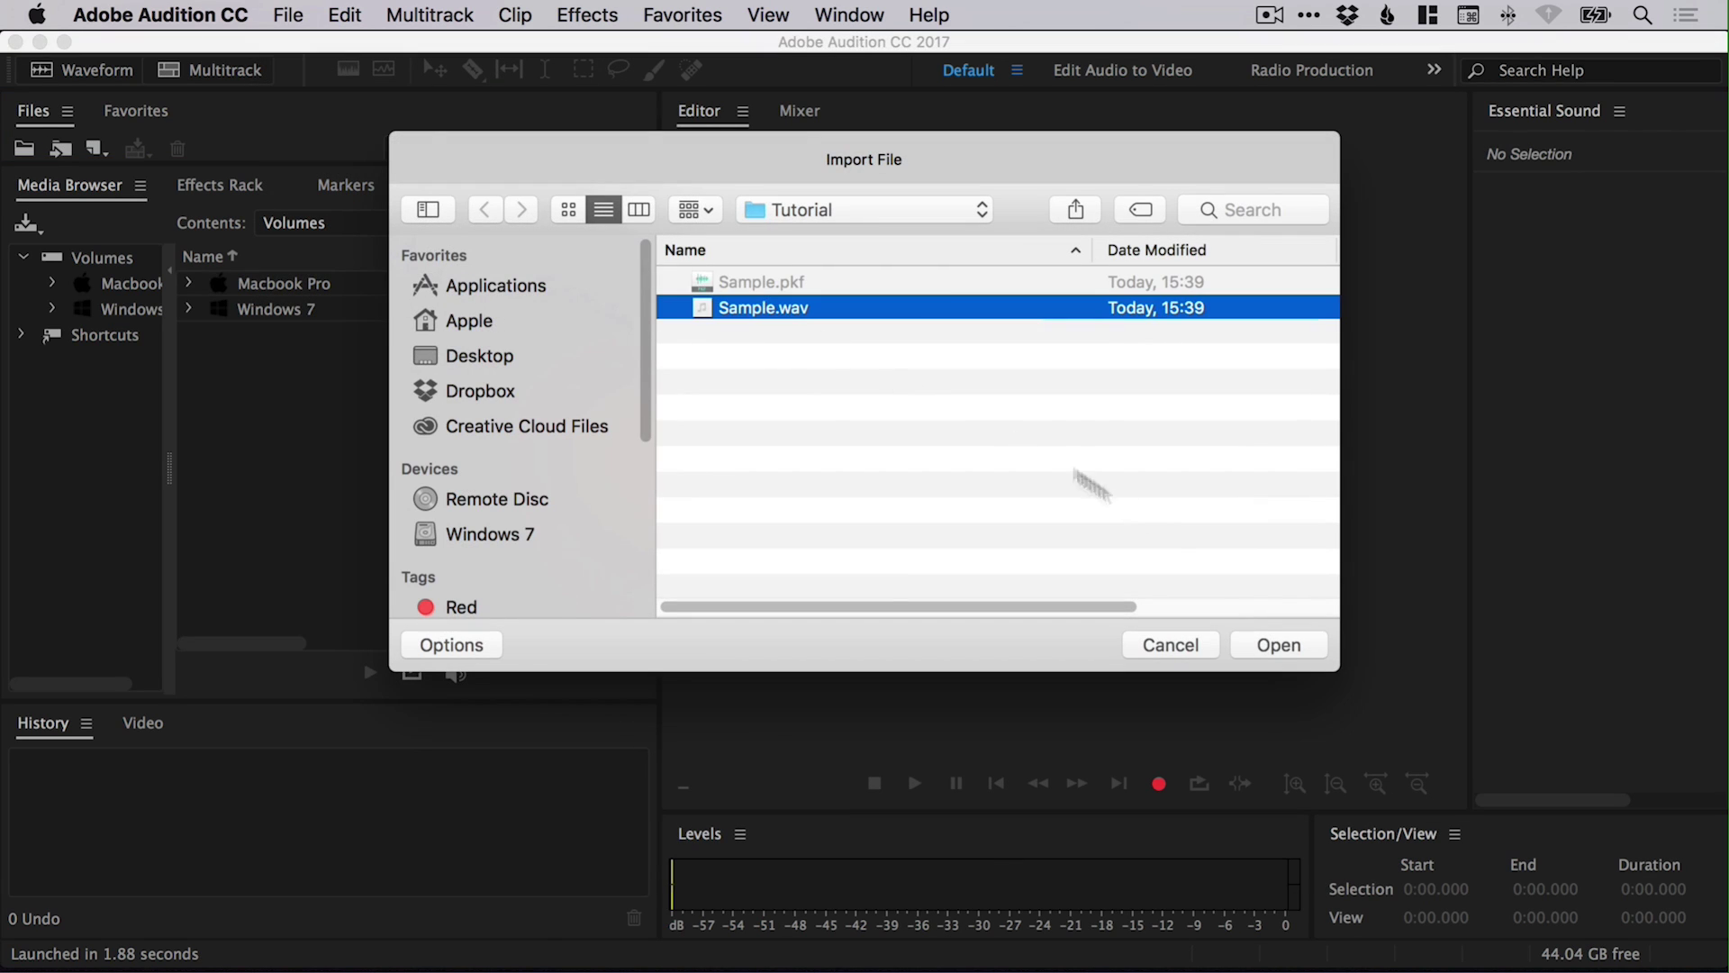
pyautogui.click(1280, 645)
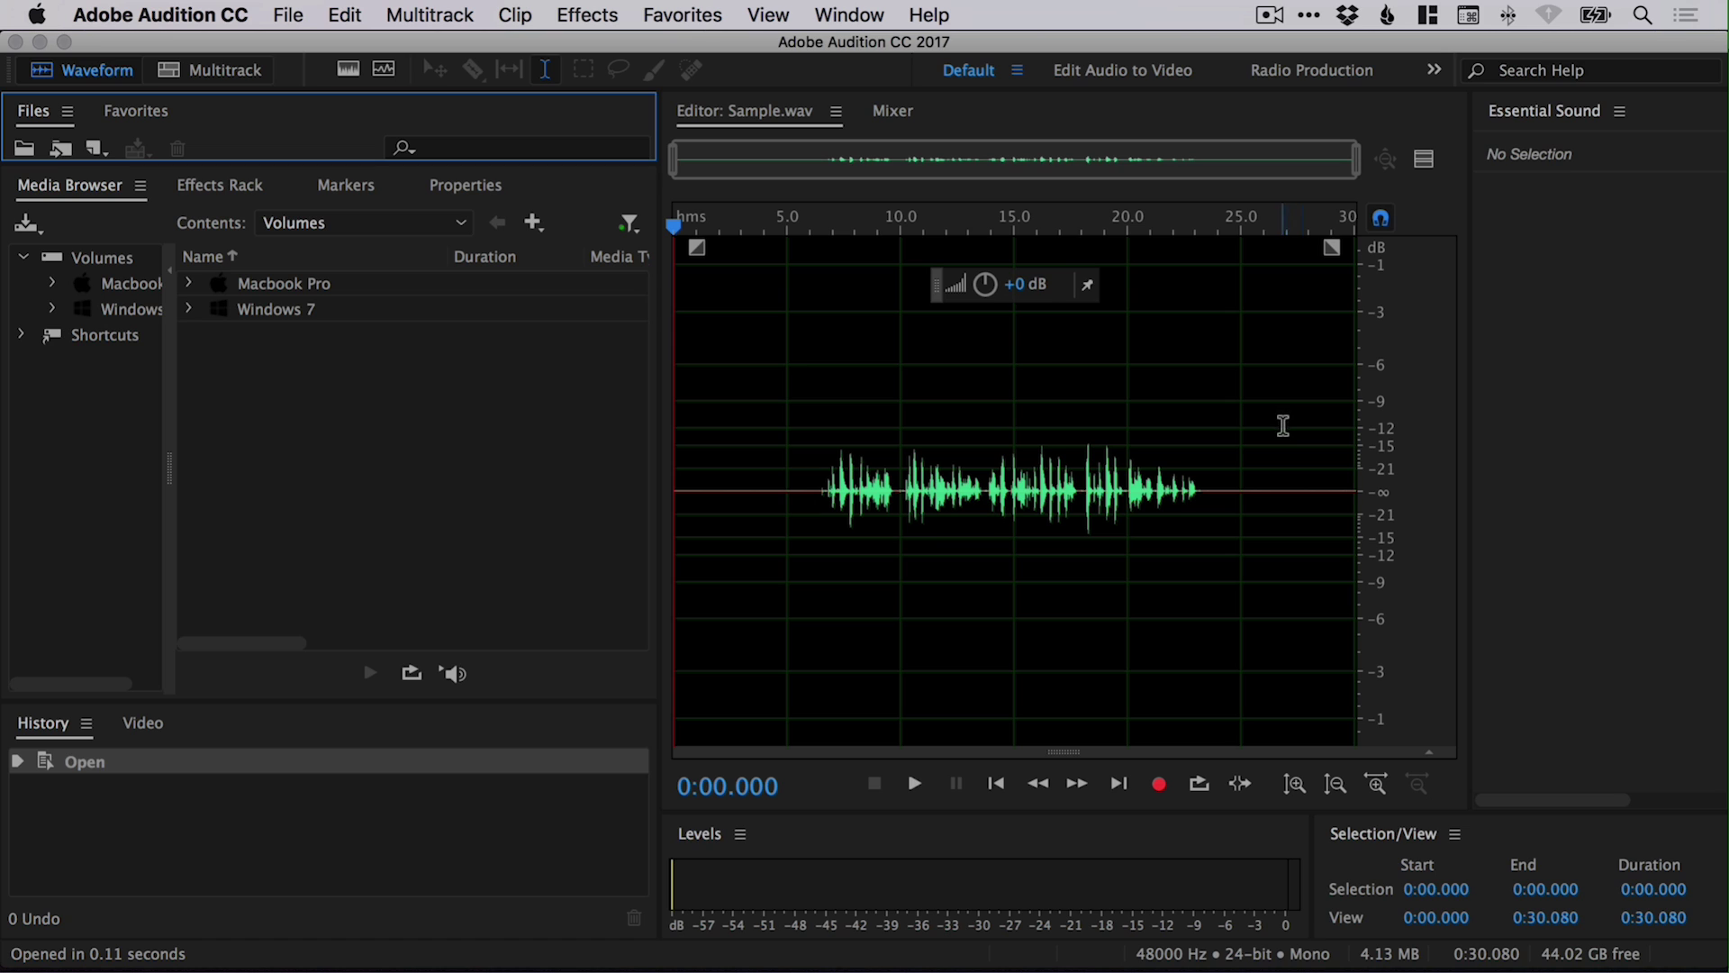
# Listen to the quiet opening of the recording and capture a noise print from its first 5 seconds.
pyautogui.press('space')
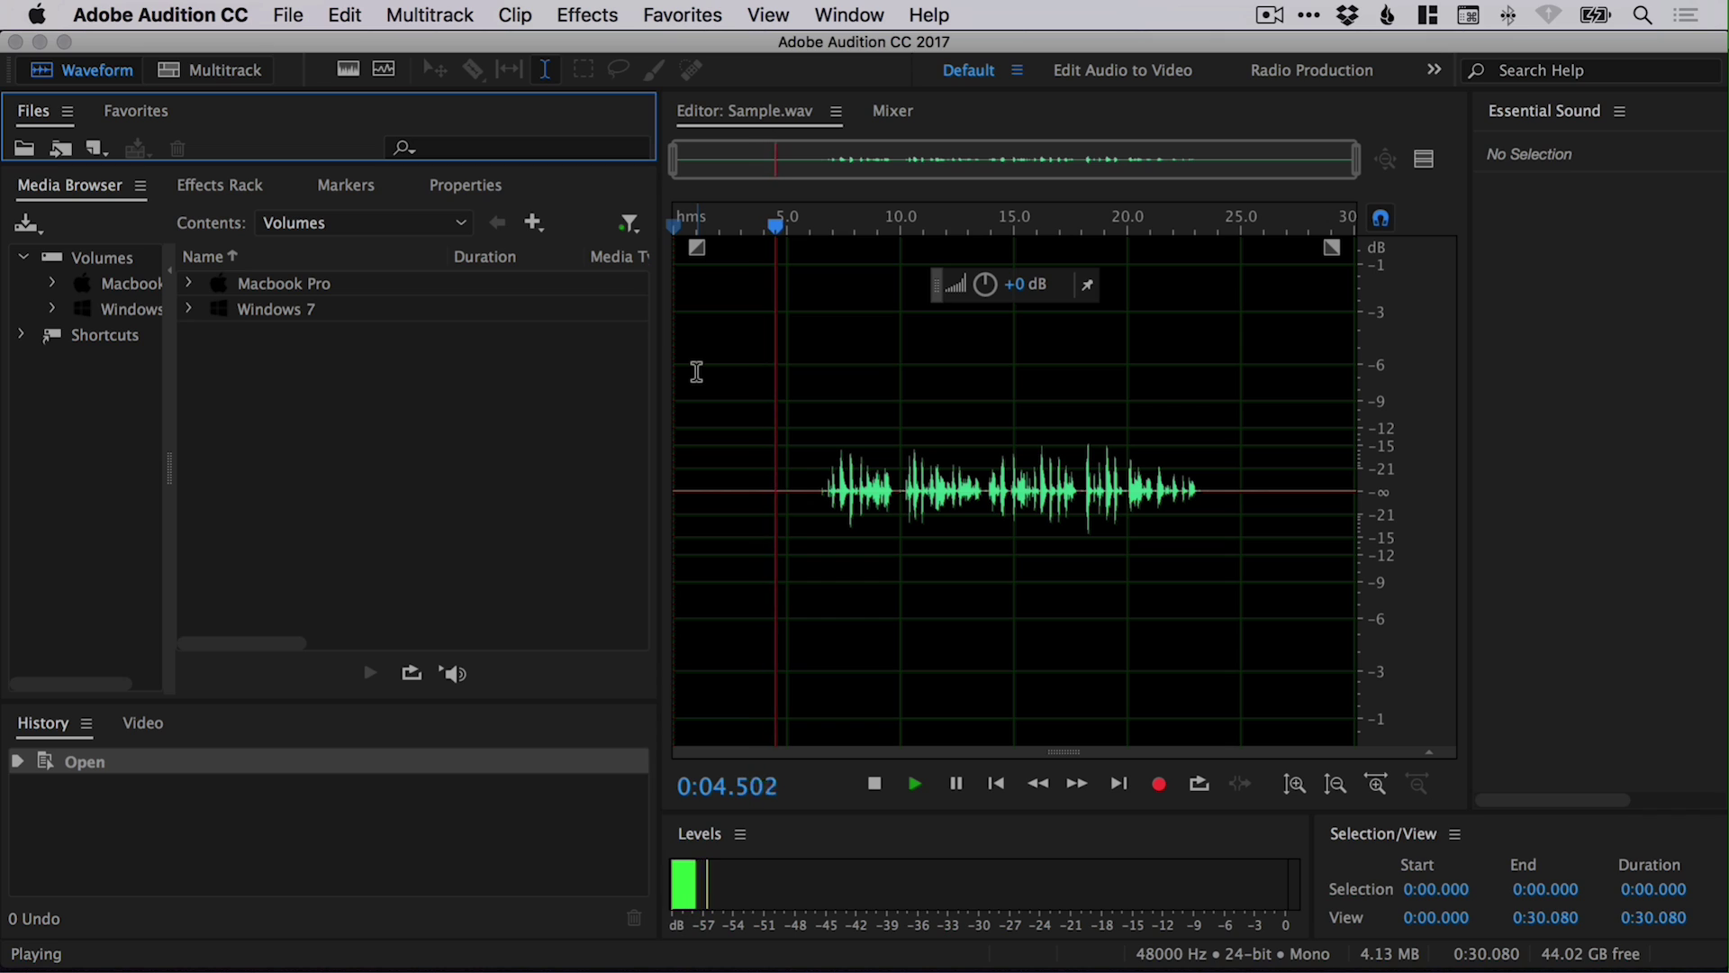
pyautogui.press('space')
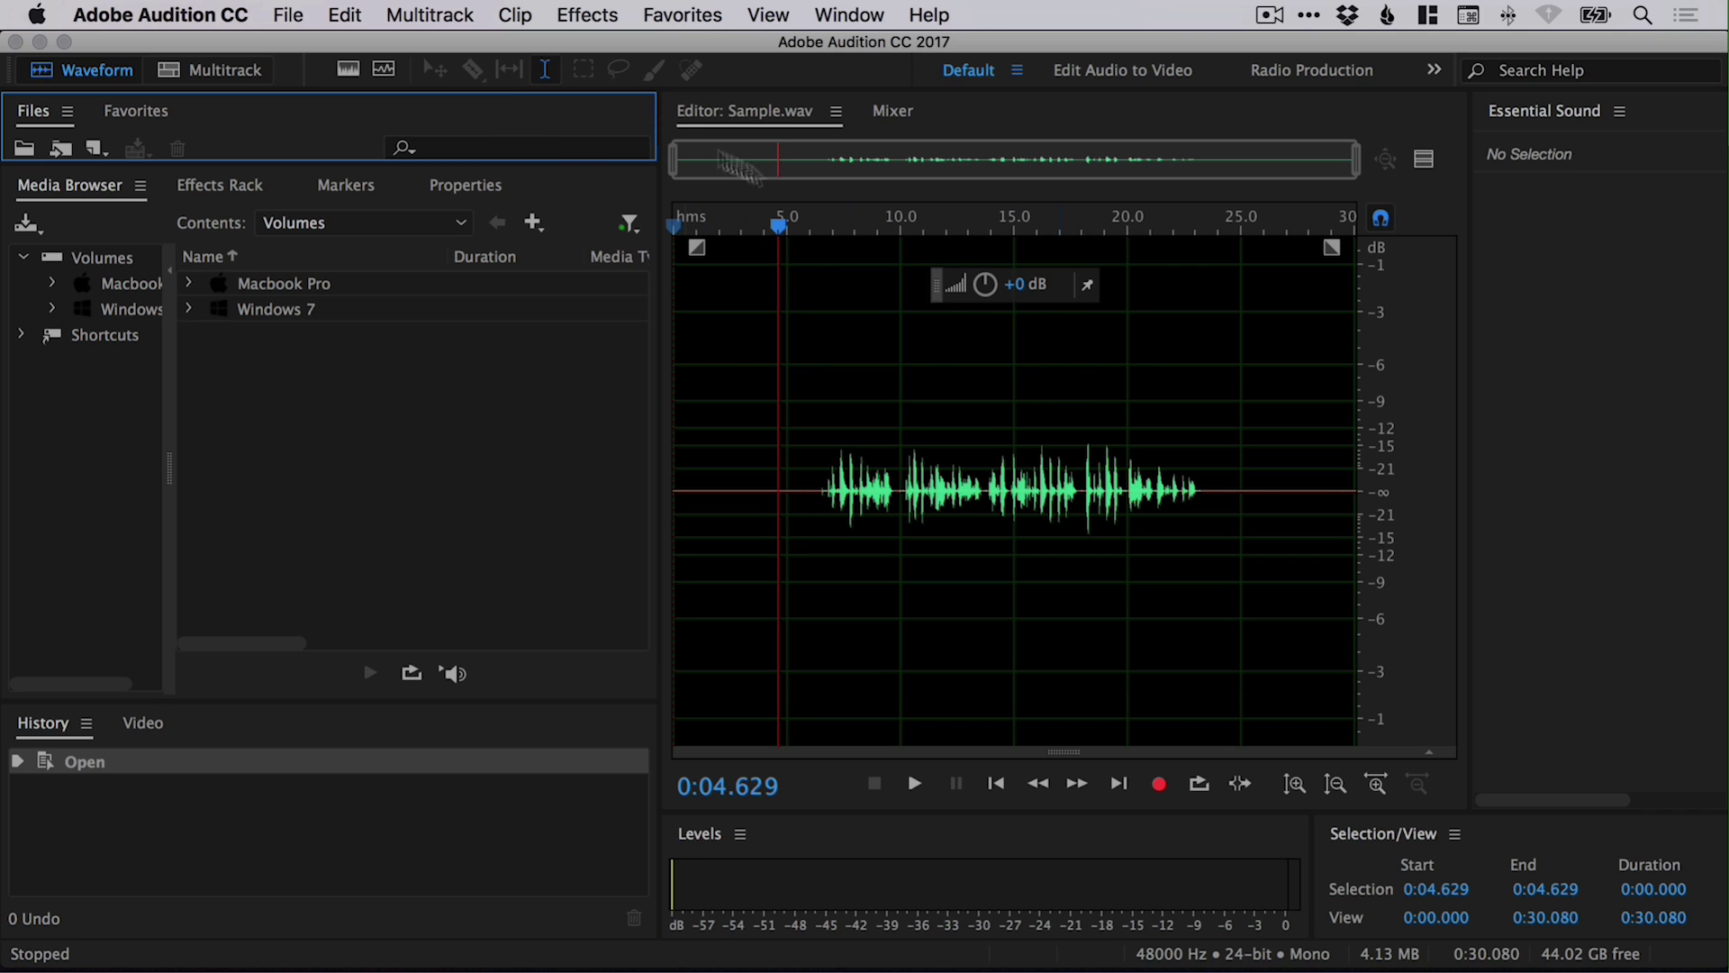
pyautogui.click(686, 458)
pyautogui.moveTo(686, 458); pyautogui.dragTo(779, 462)
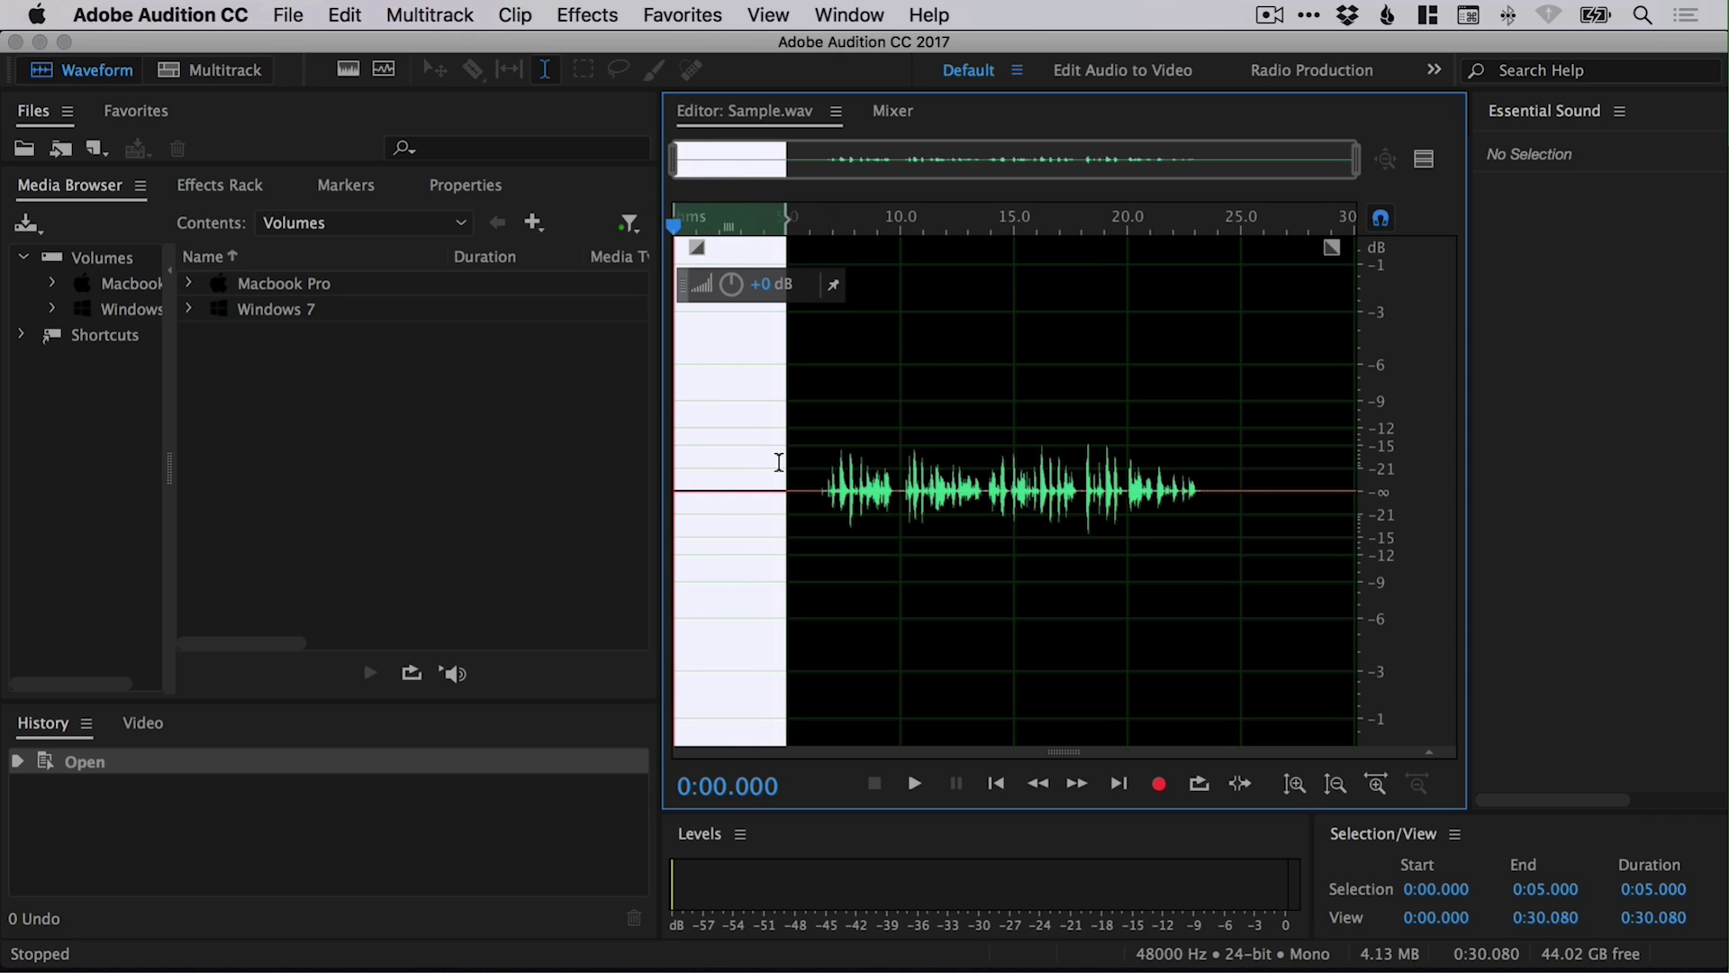
pyautogui.rightClick(722, 401)
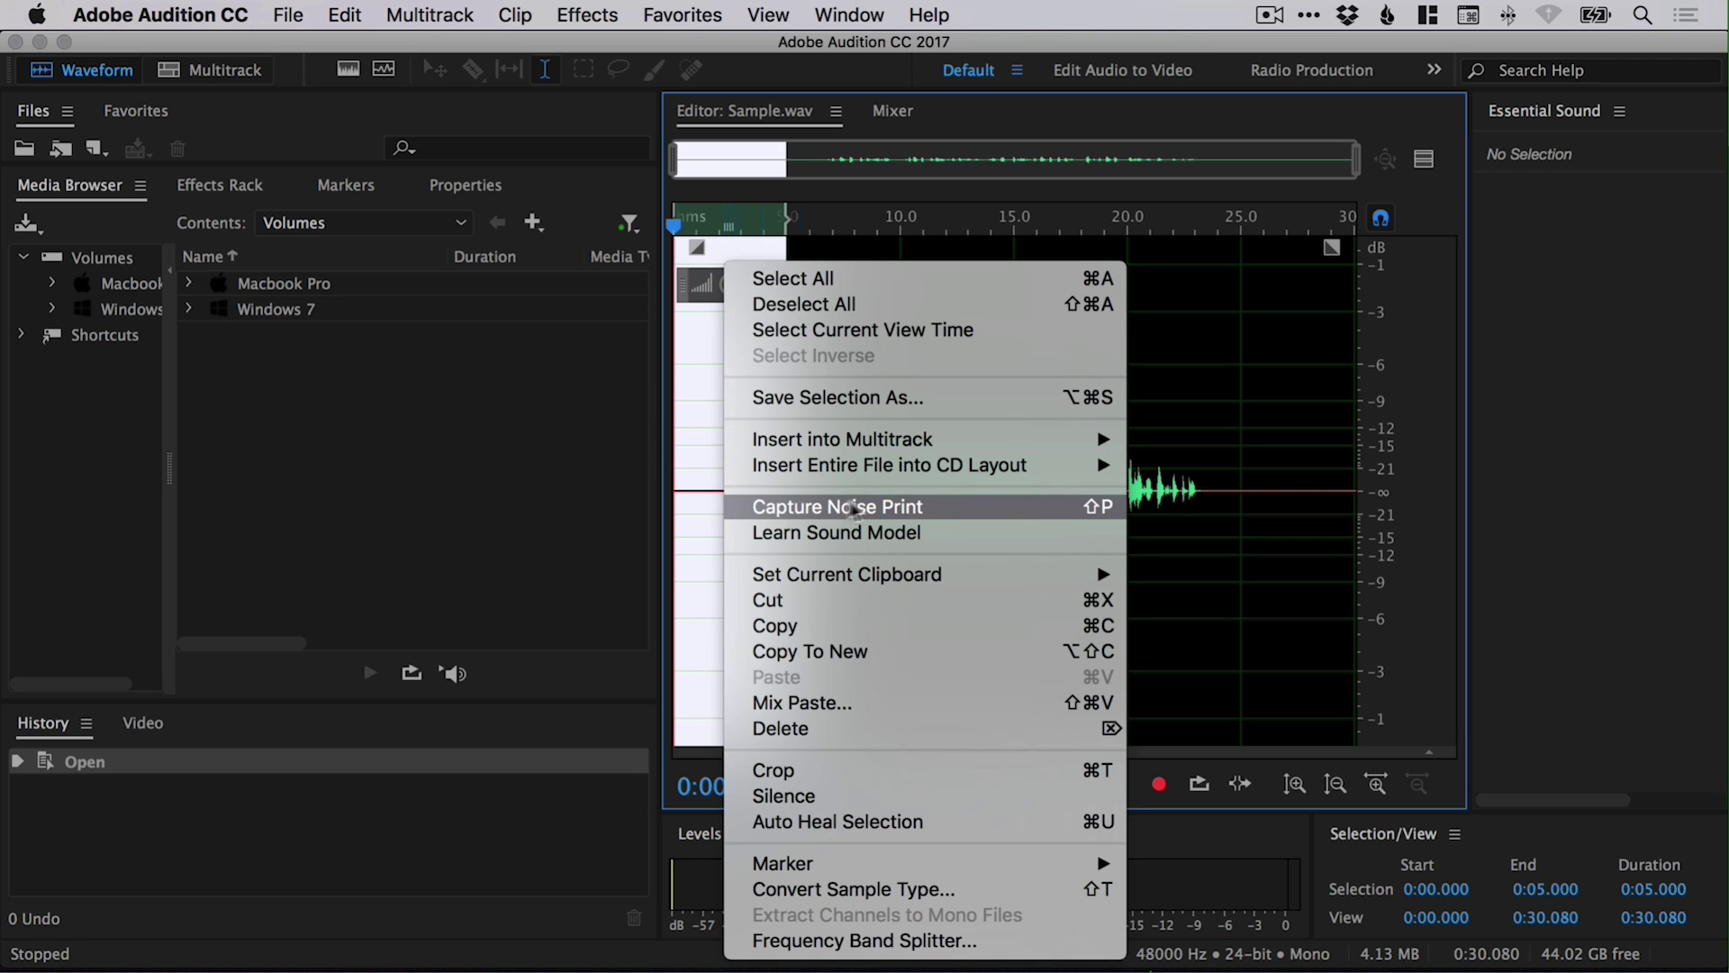
pyautogui.click(958, 505)
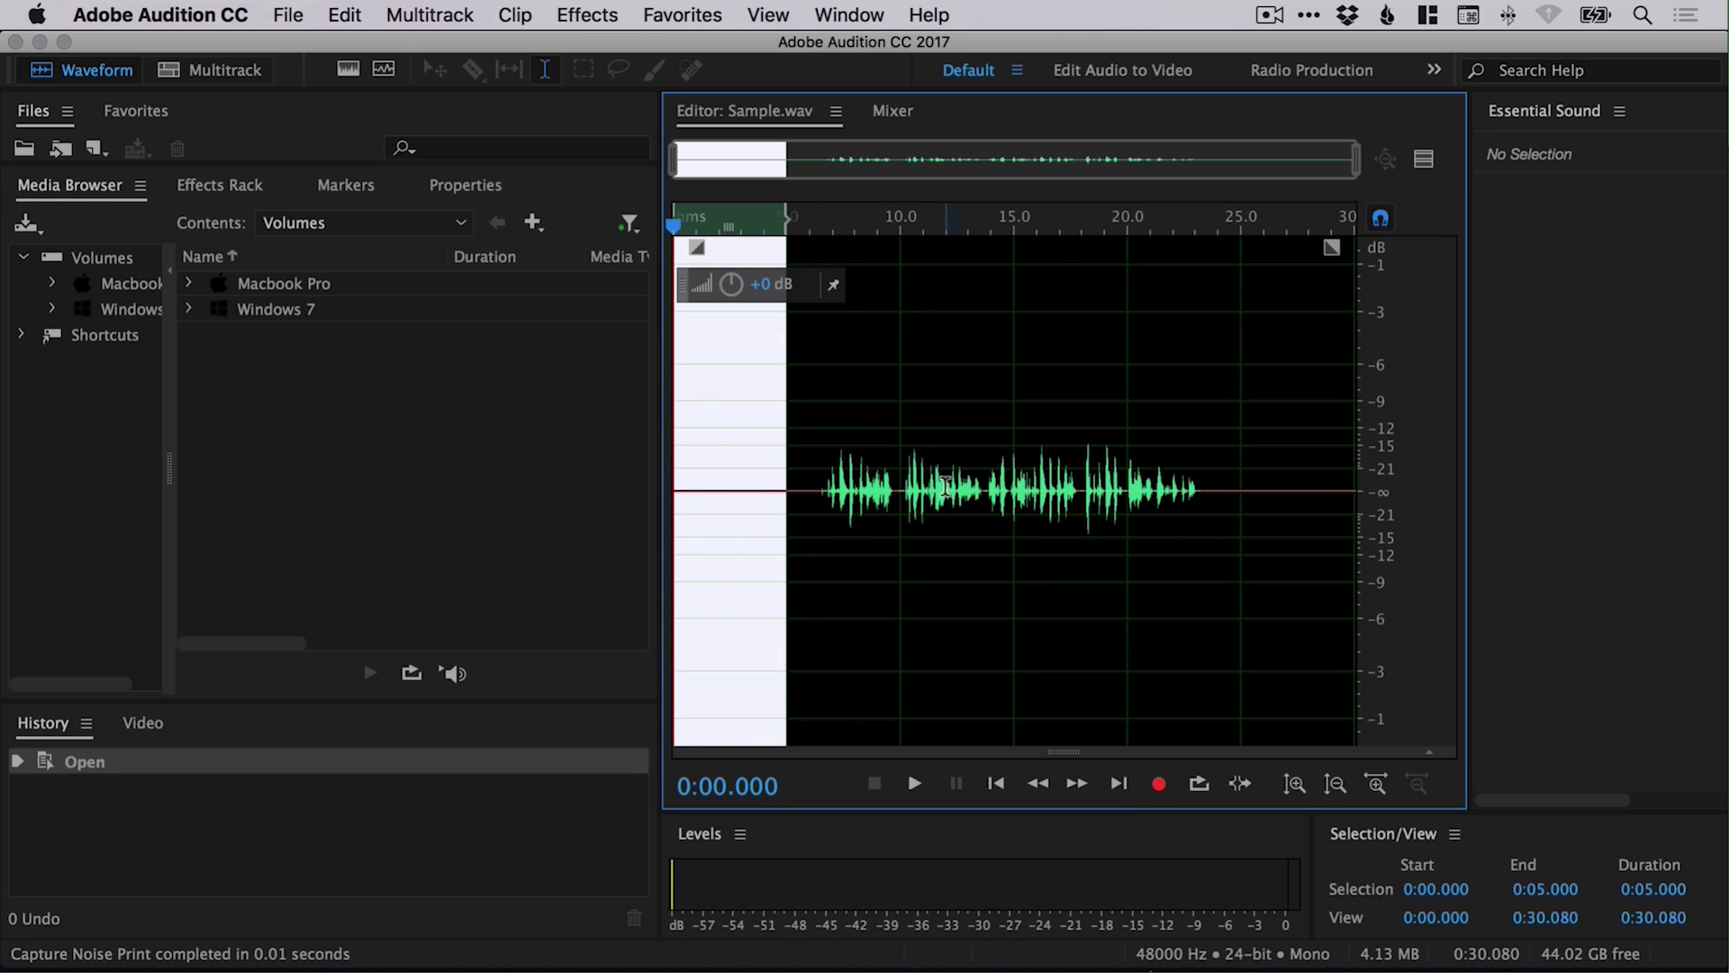
# Play the spoken part of the recording from 0:05.000 to hear the background noise under the voice.
pyautogui.click(792, 341)
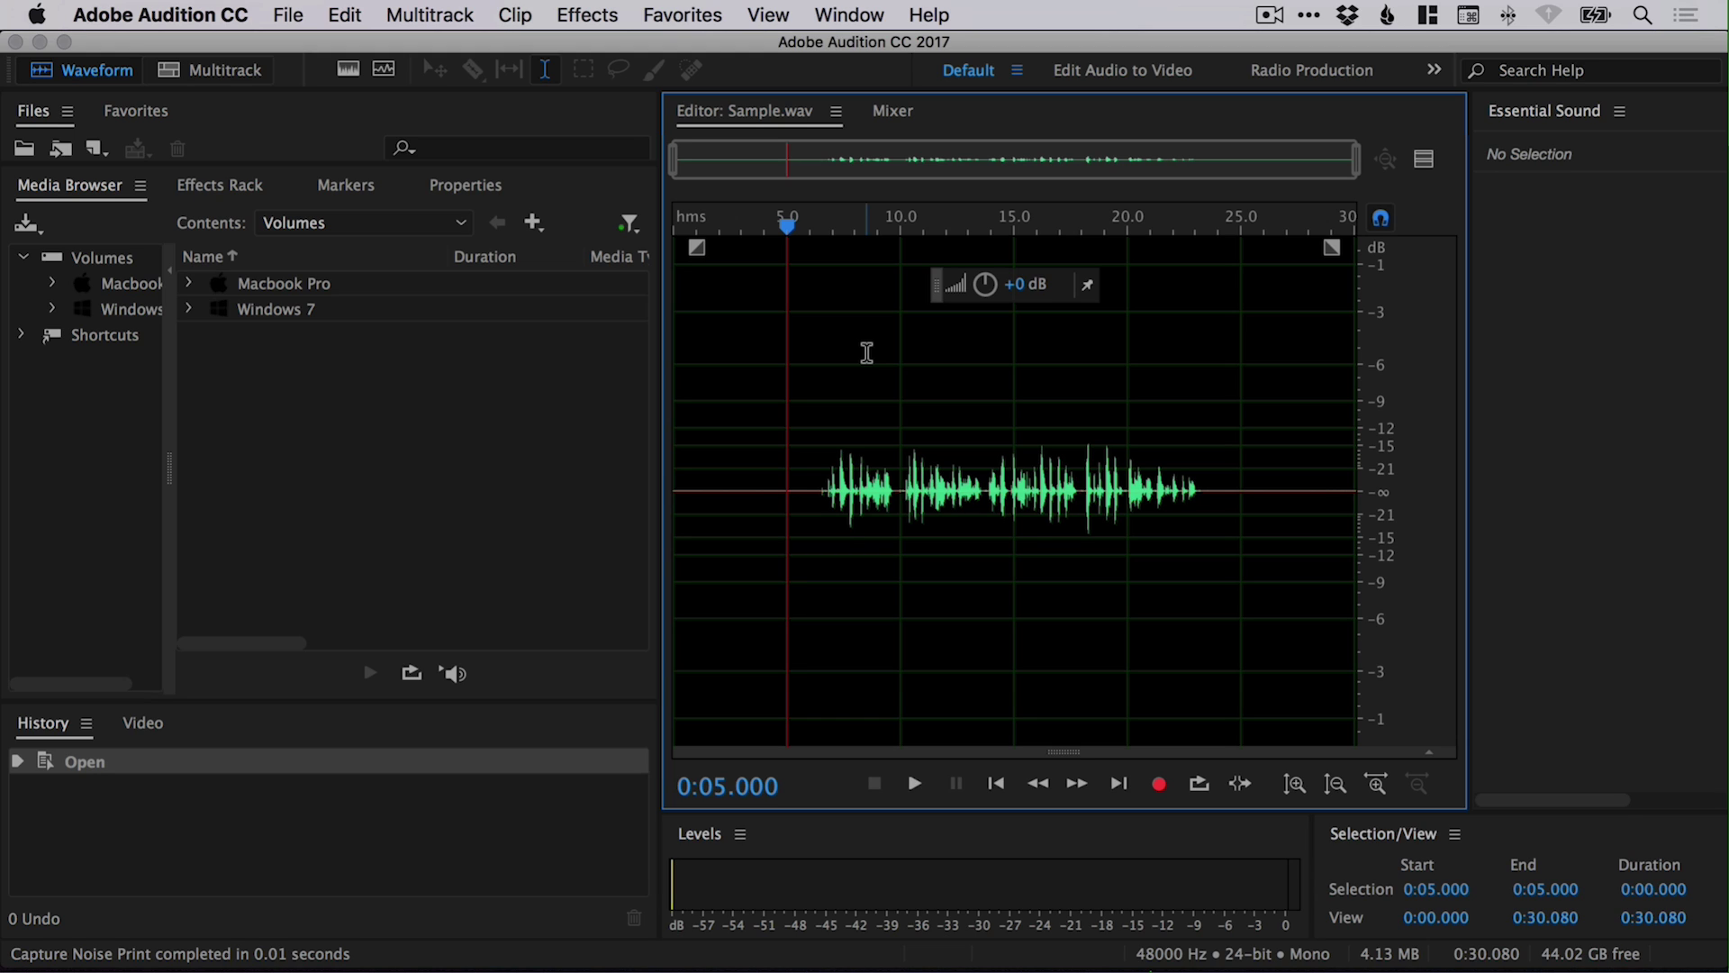
pyautogui.press('space')
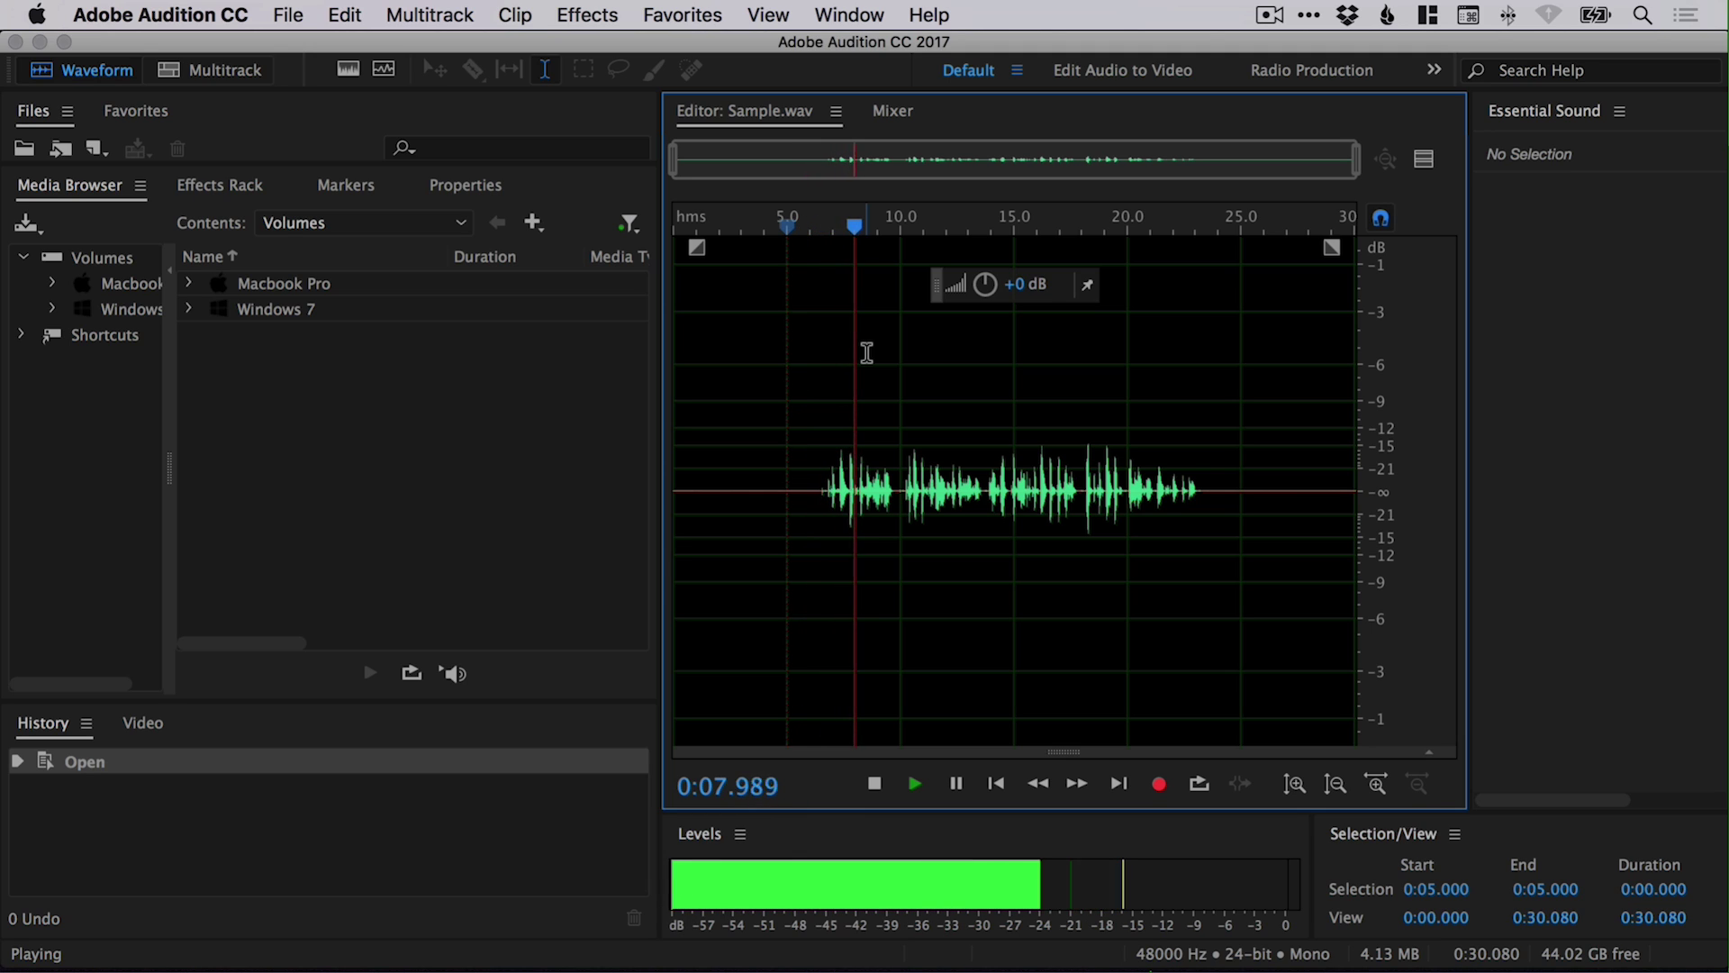
pyautogui.press('space')
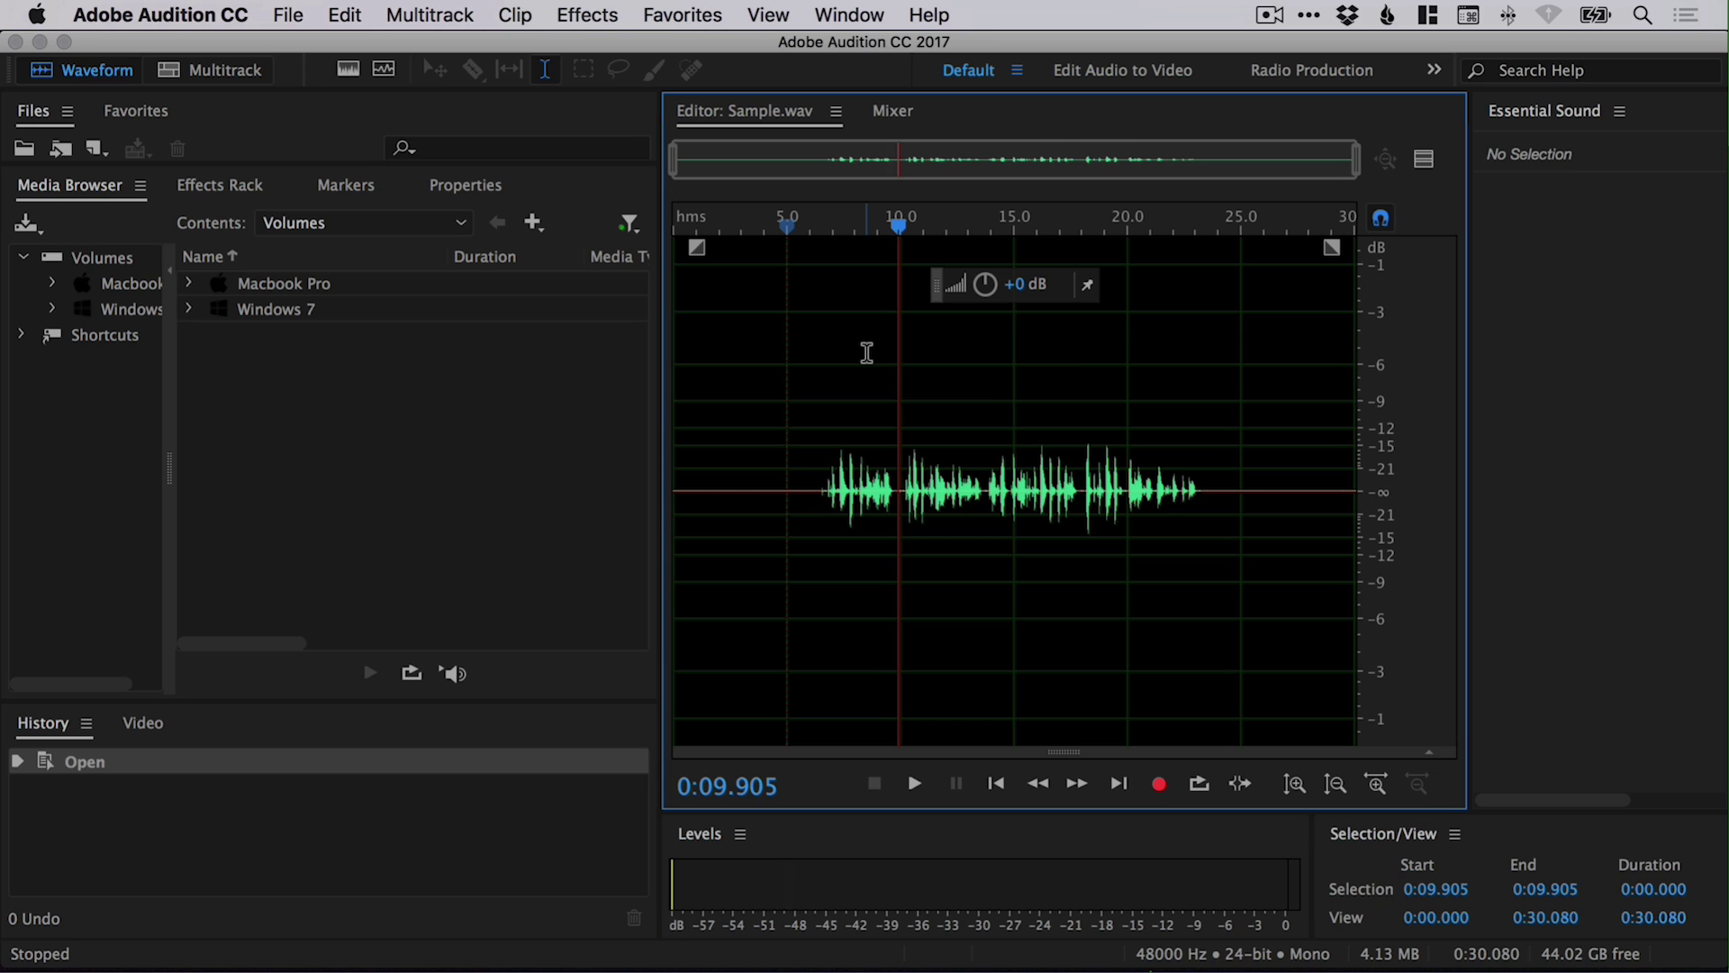
# Open the Noise Reduction (process) effect and set Noise Reduction to 90% and Spectral Decay Rate to 11%.
pyautogui.click(690, 393)
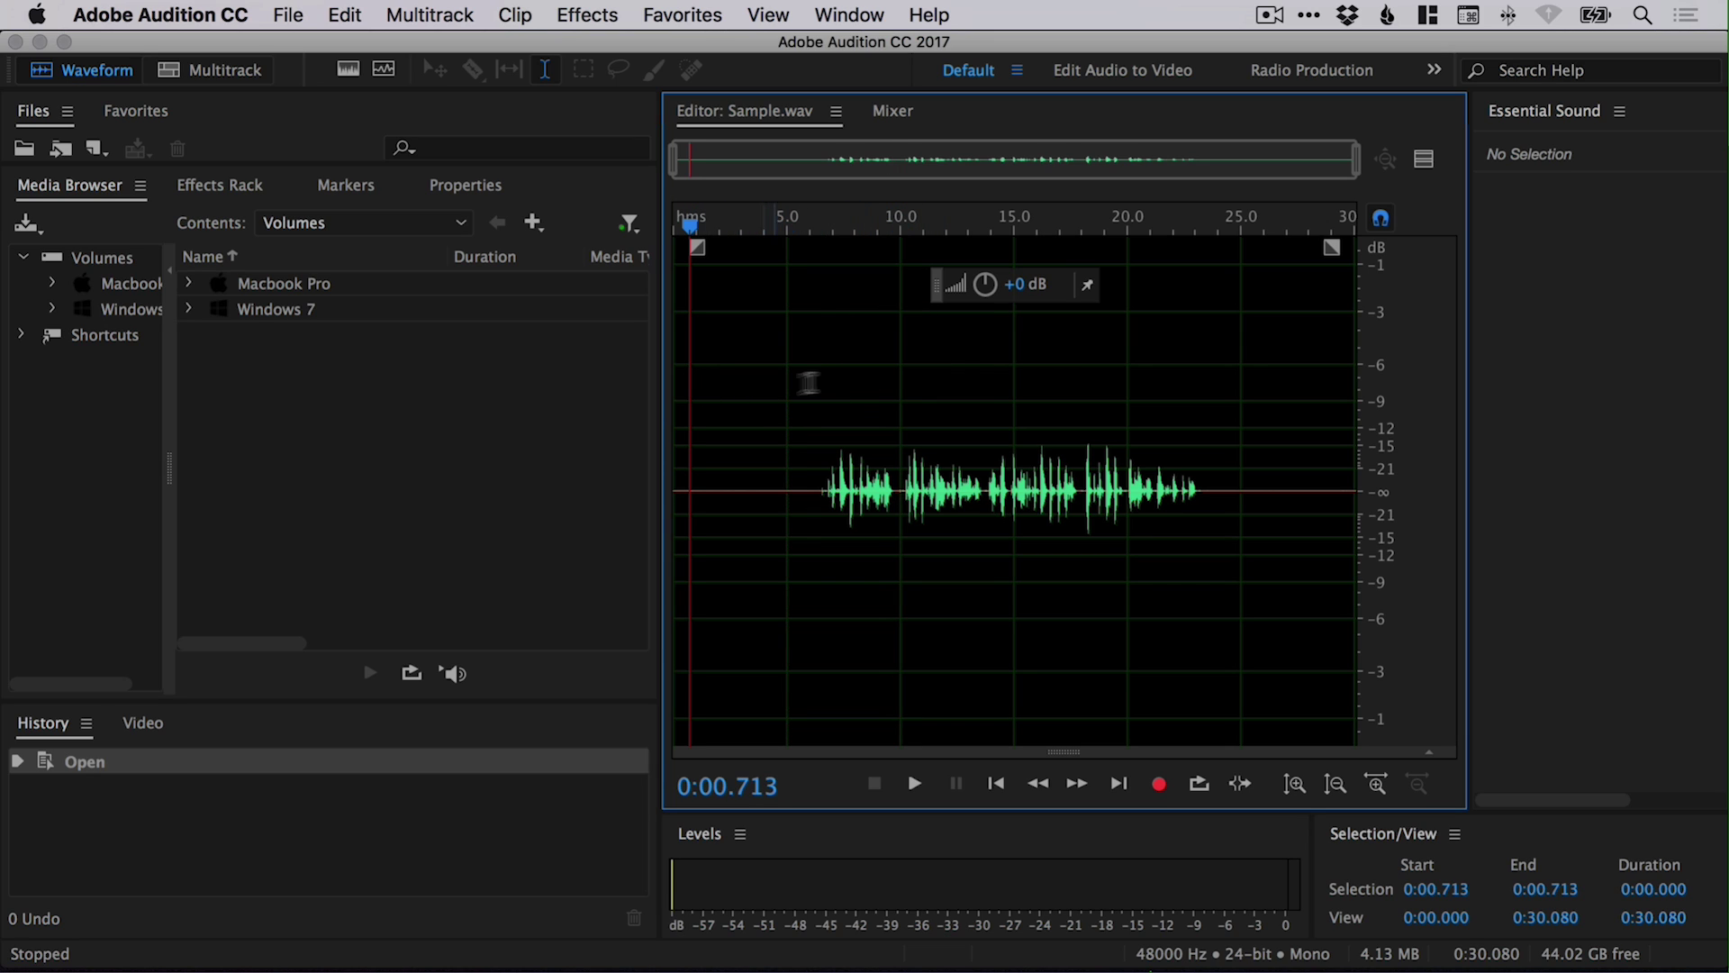
pyautogui.click(586, 14)
pyautogui.moveTo(801, 457)
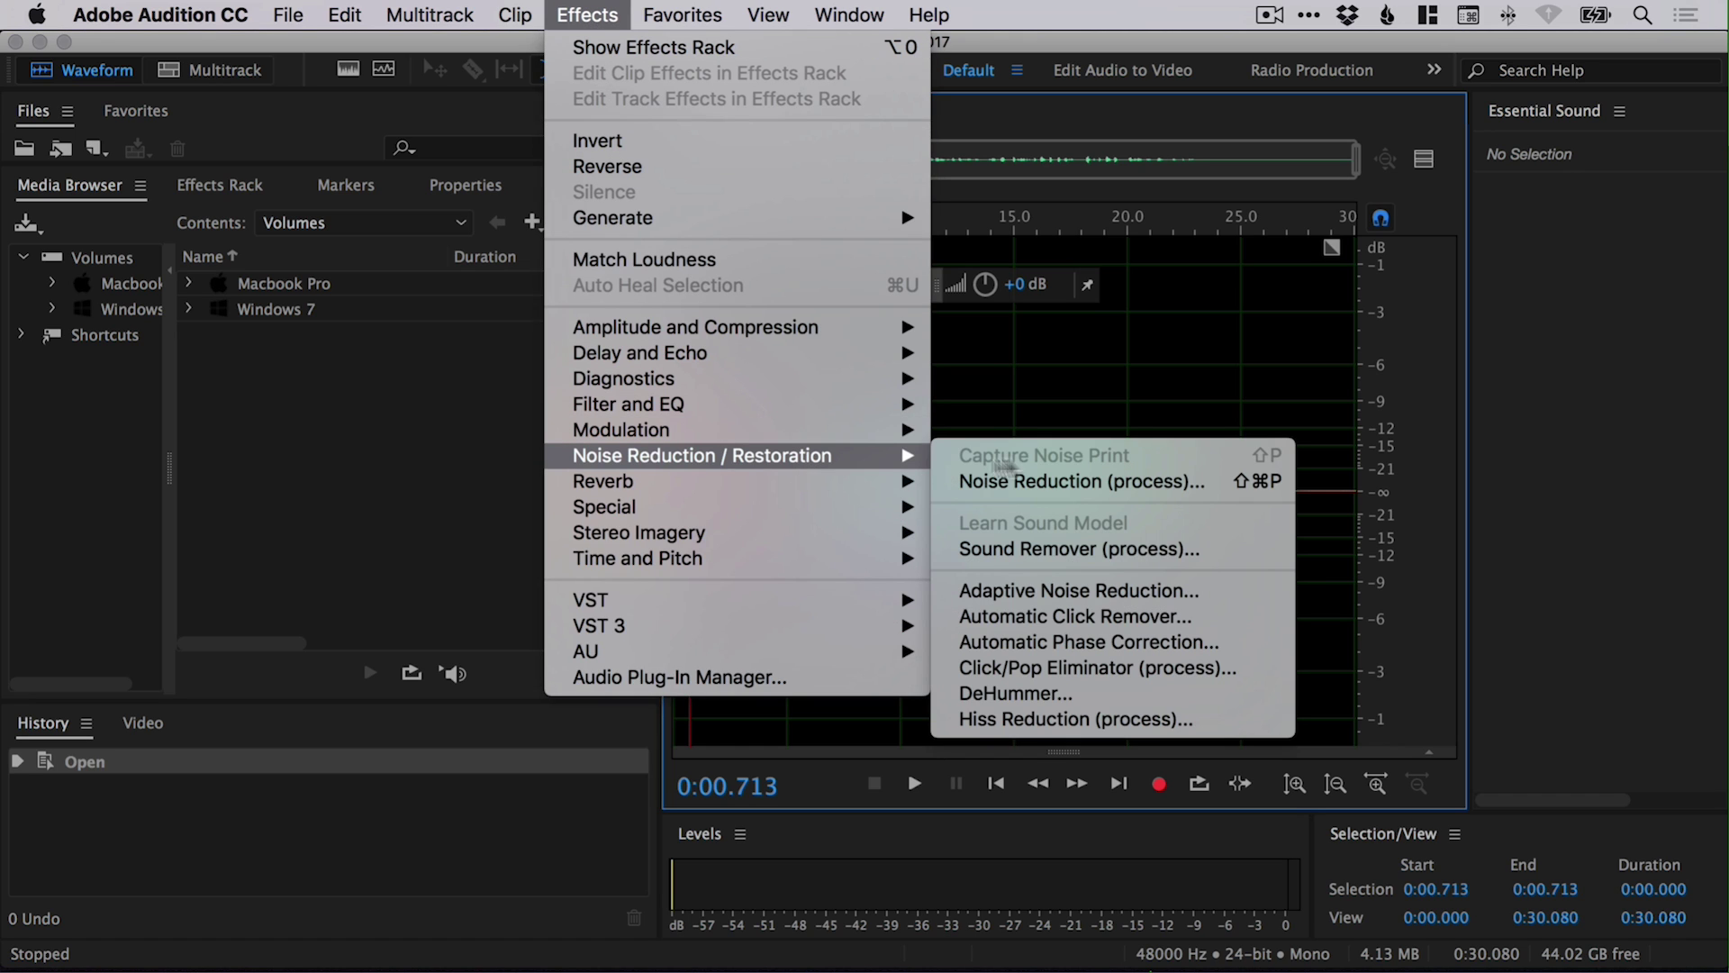
pyautogui.click(1104, 484)
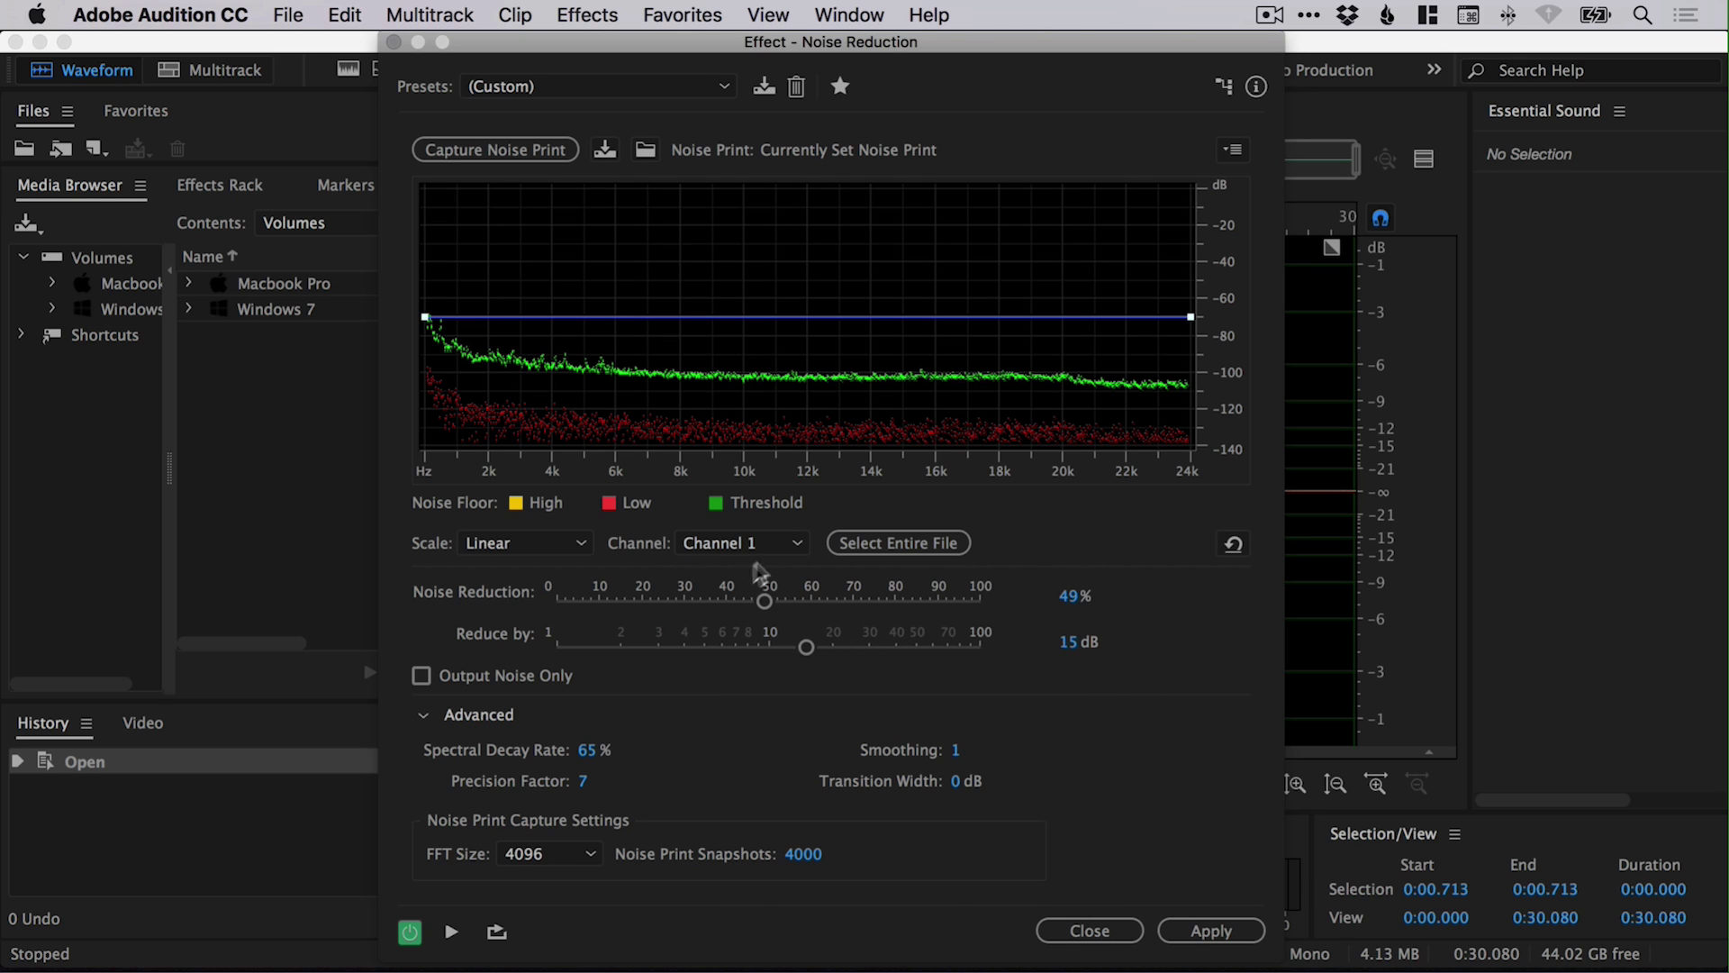
pyautogui.moveTo(773, 603); pyautogui.dragTo(938, 614)
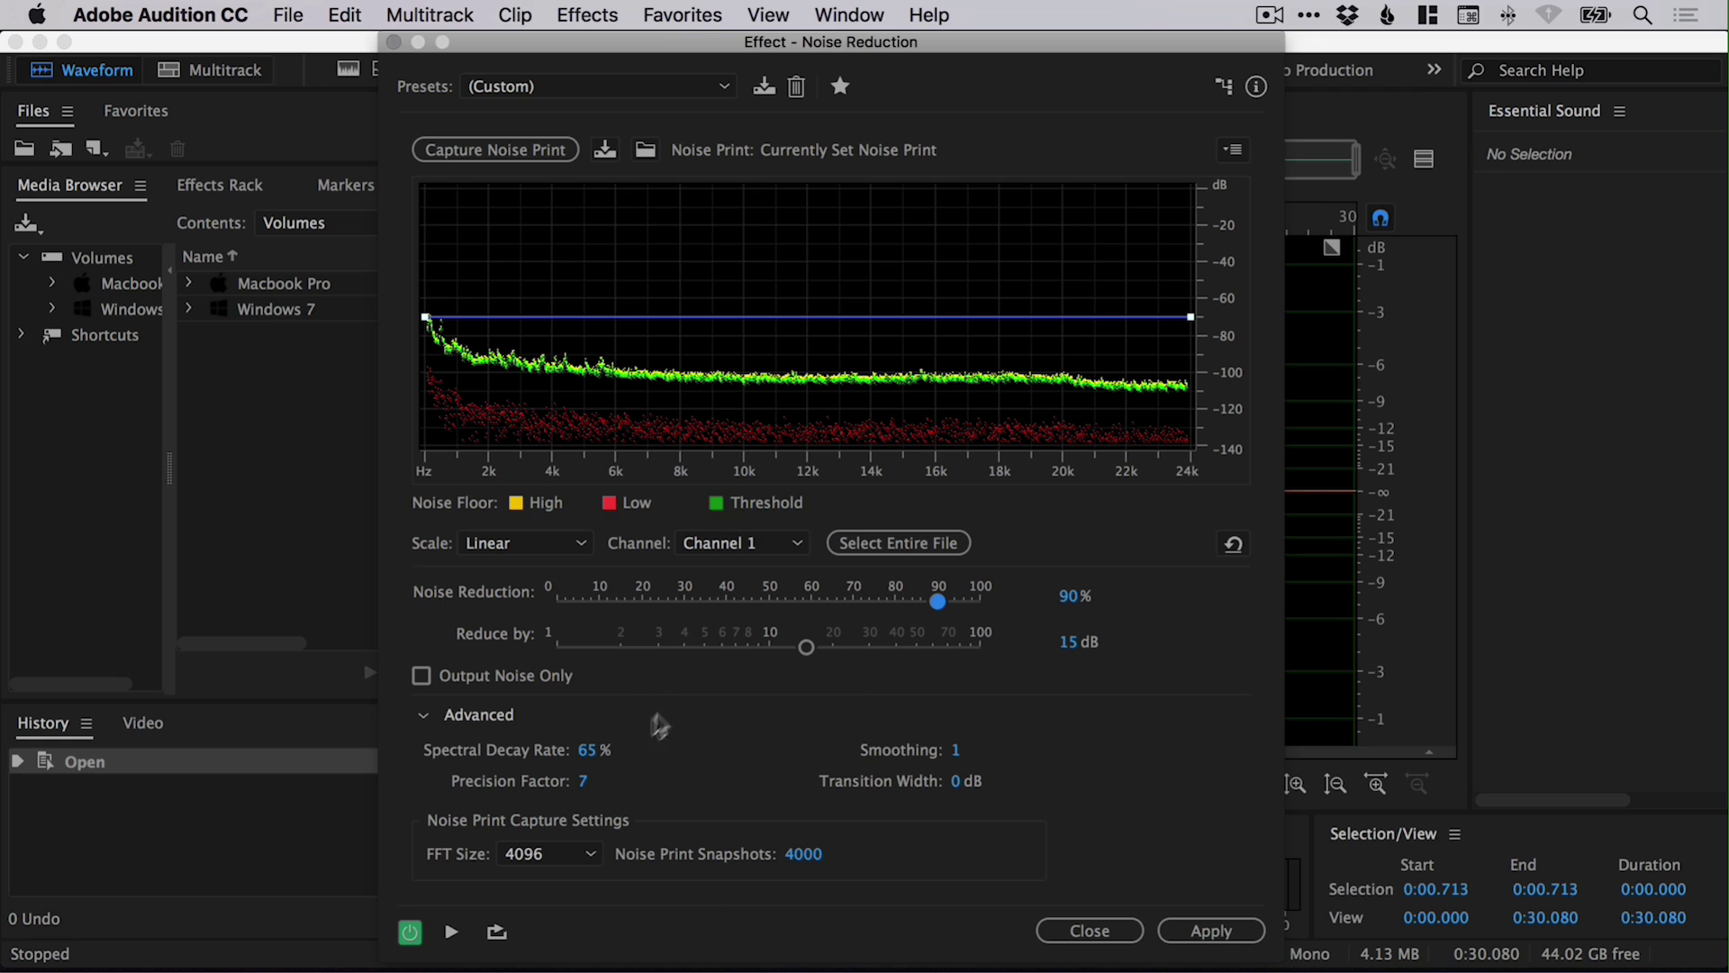
pyautogui.moveTo(587, 750); pyautogui.dragTo(503, 755)
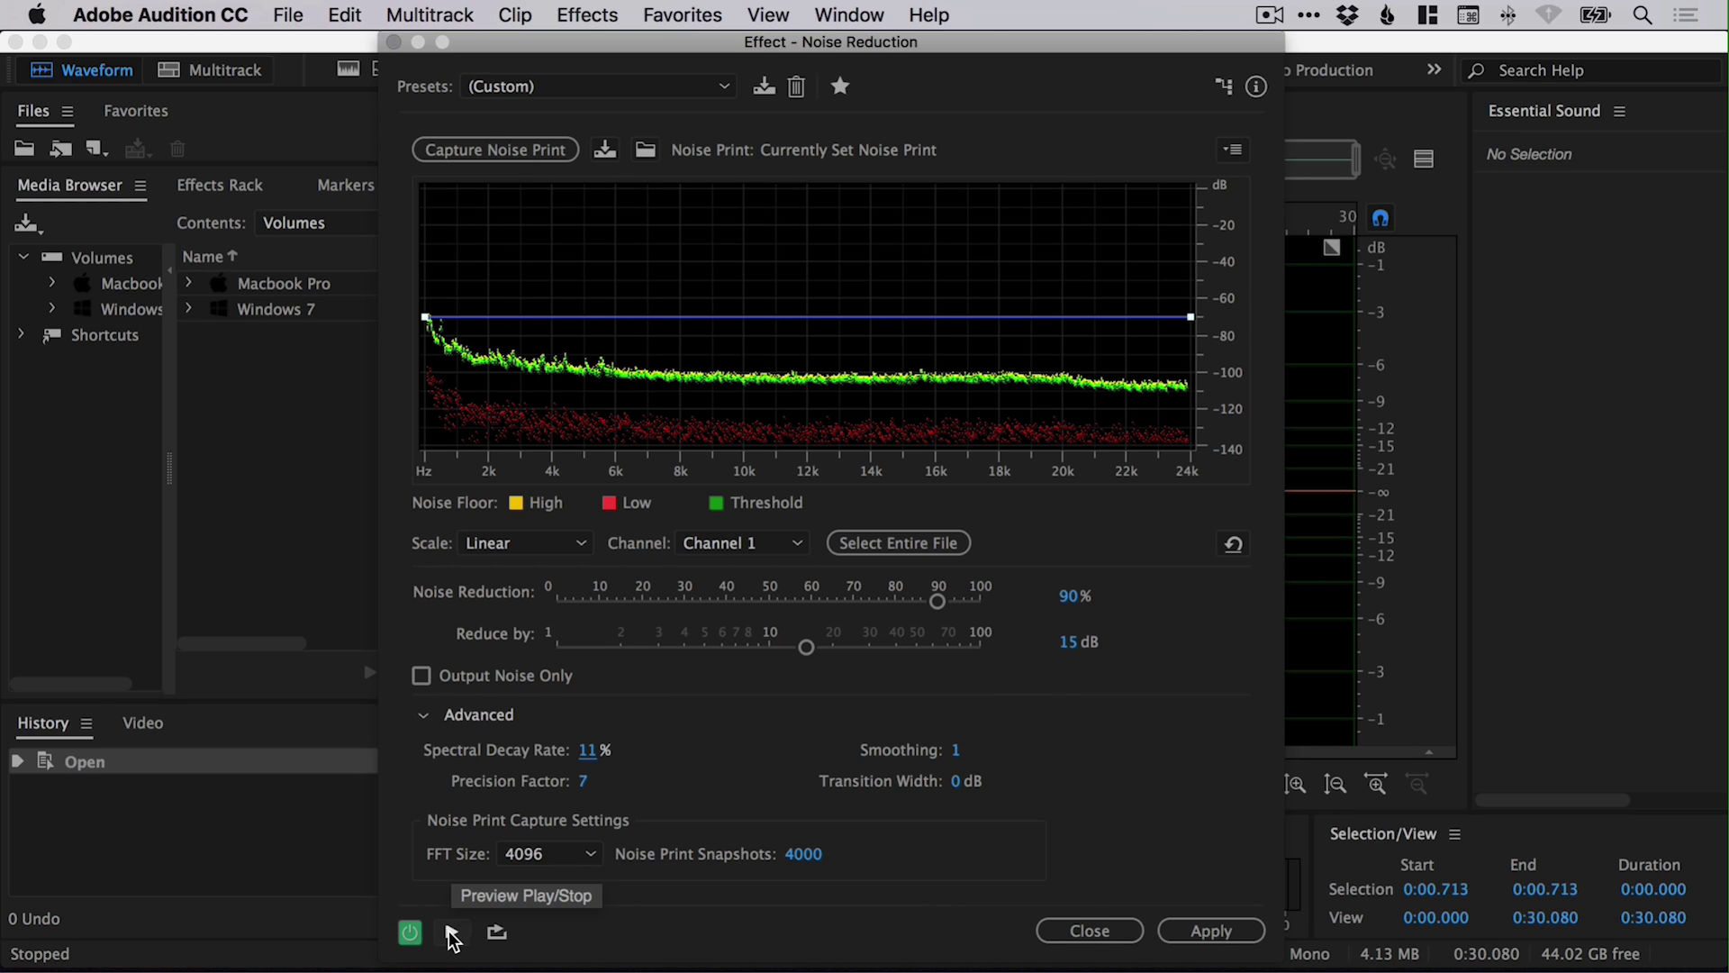
# Try the preview's loop option and switch the noise reduction effect off and back on.
pyautogui.click(496, 934)
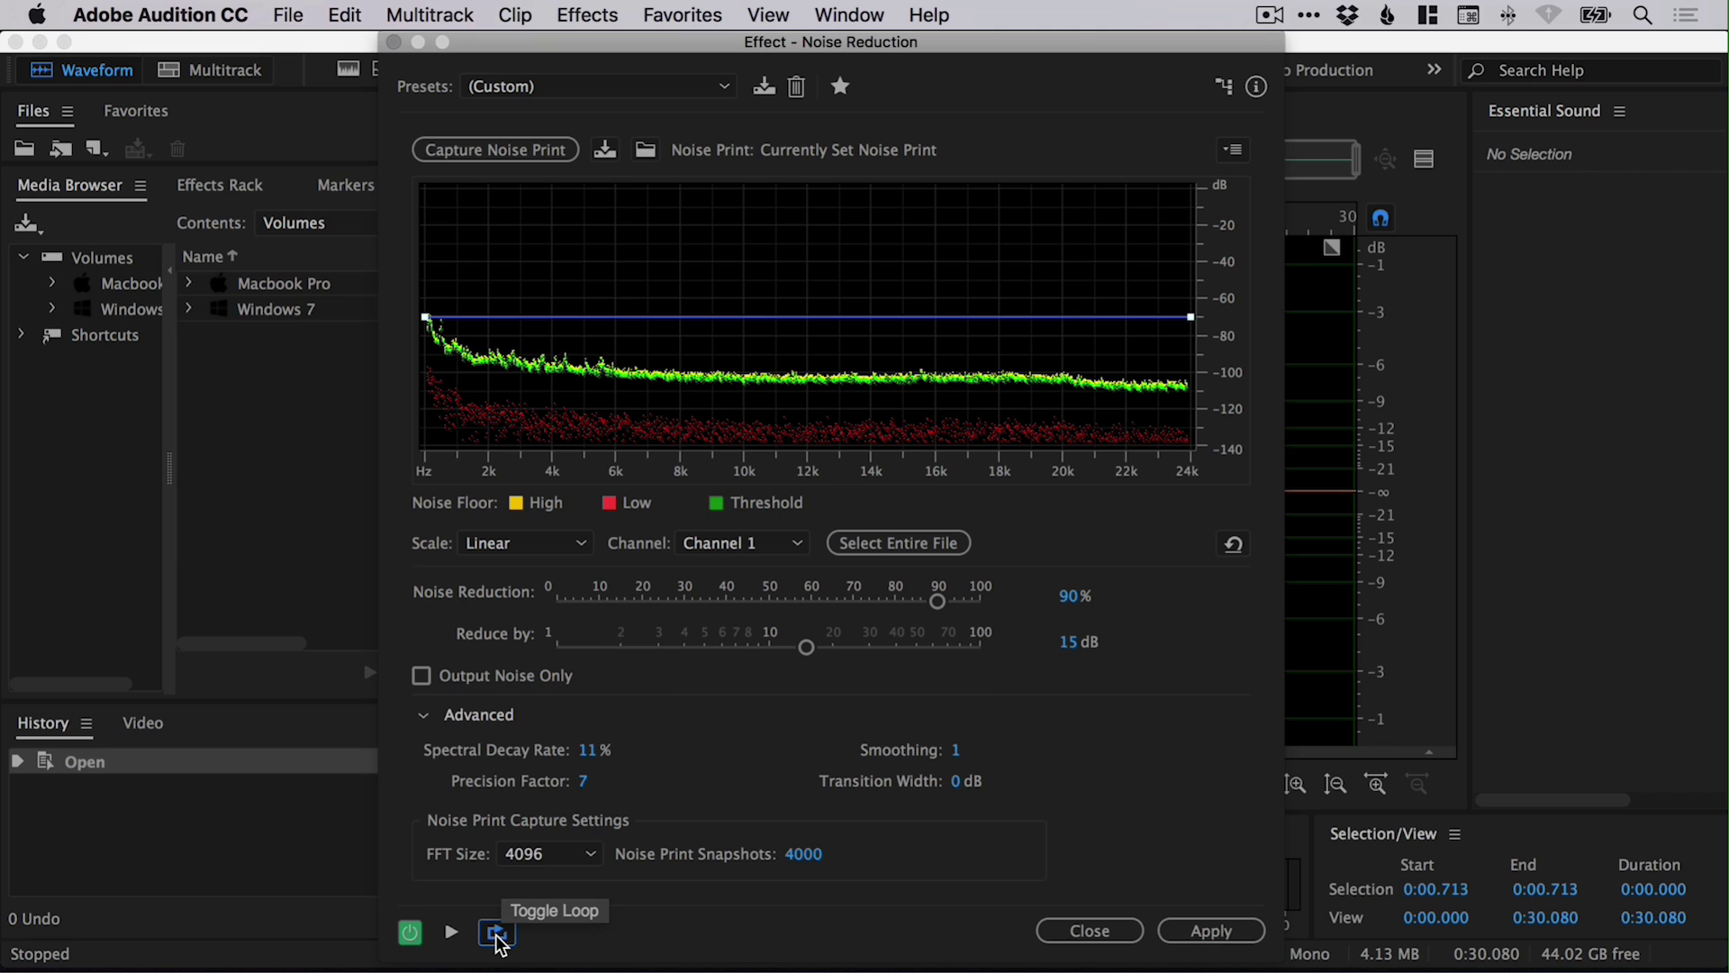
pyautogui.click(412, 934)
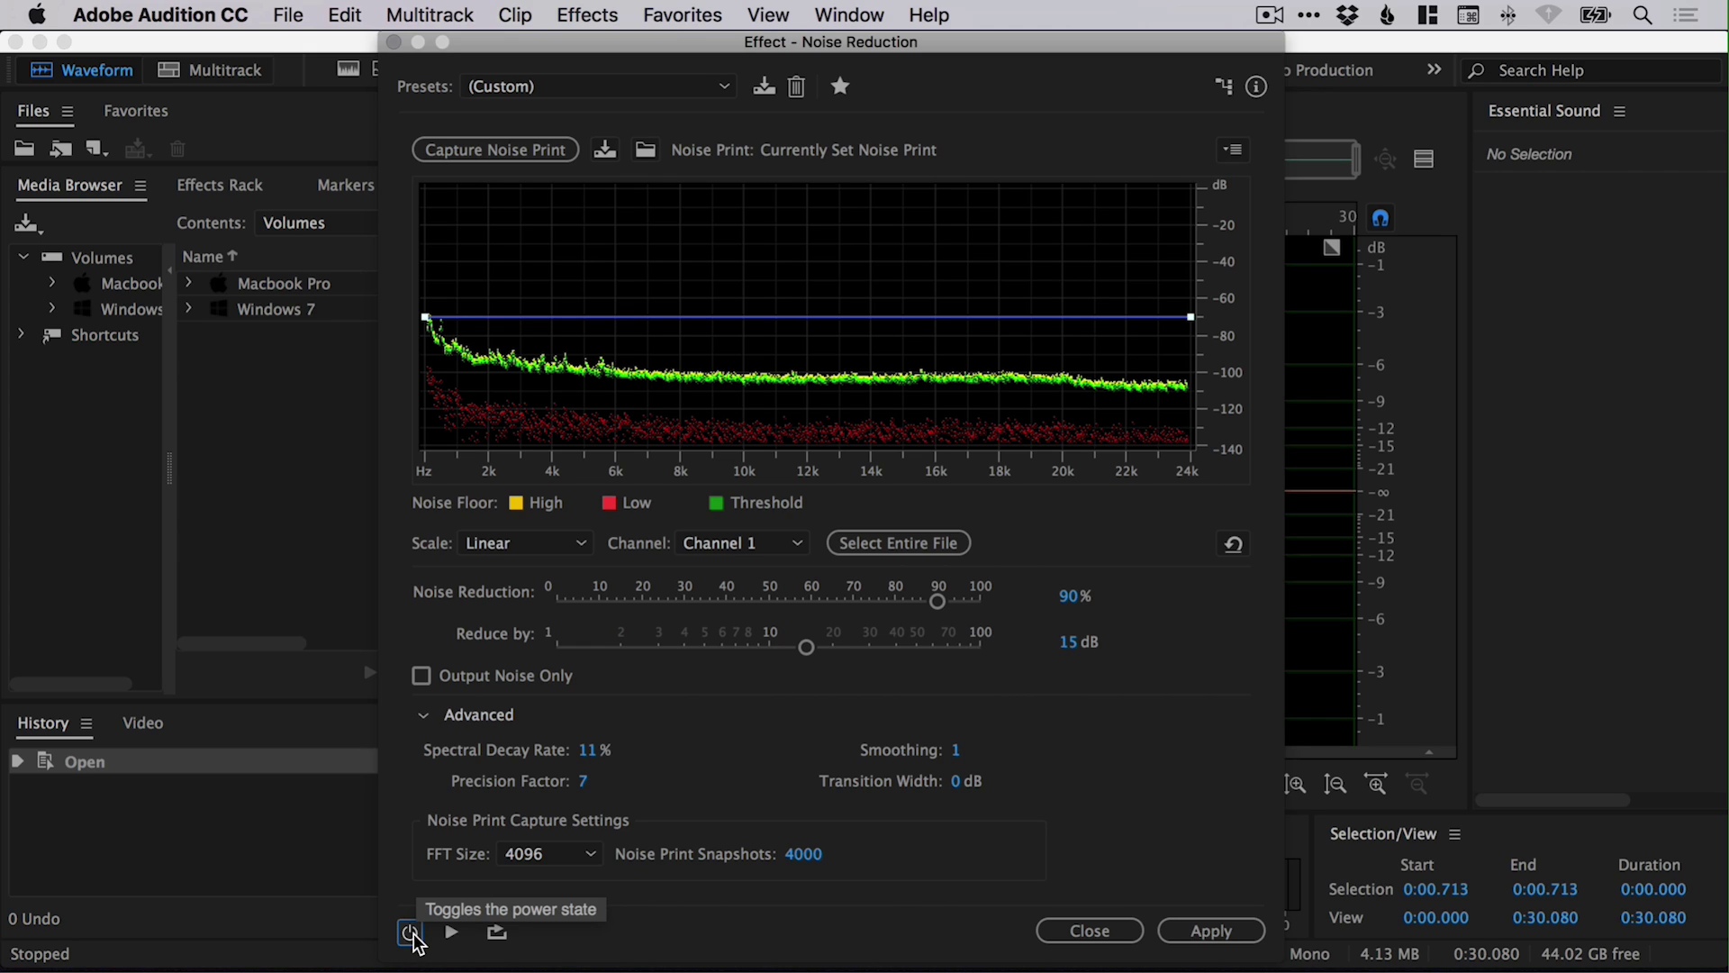
pyautogui.click(412, 933)
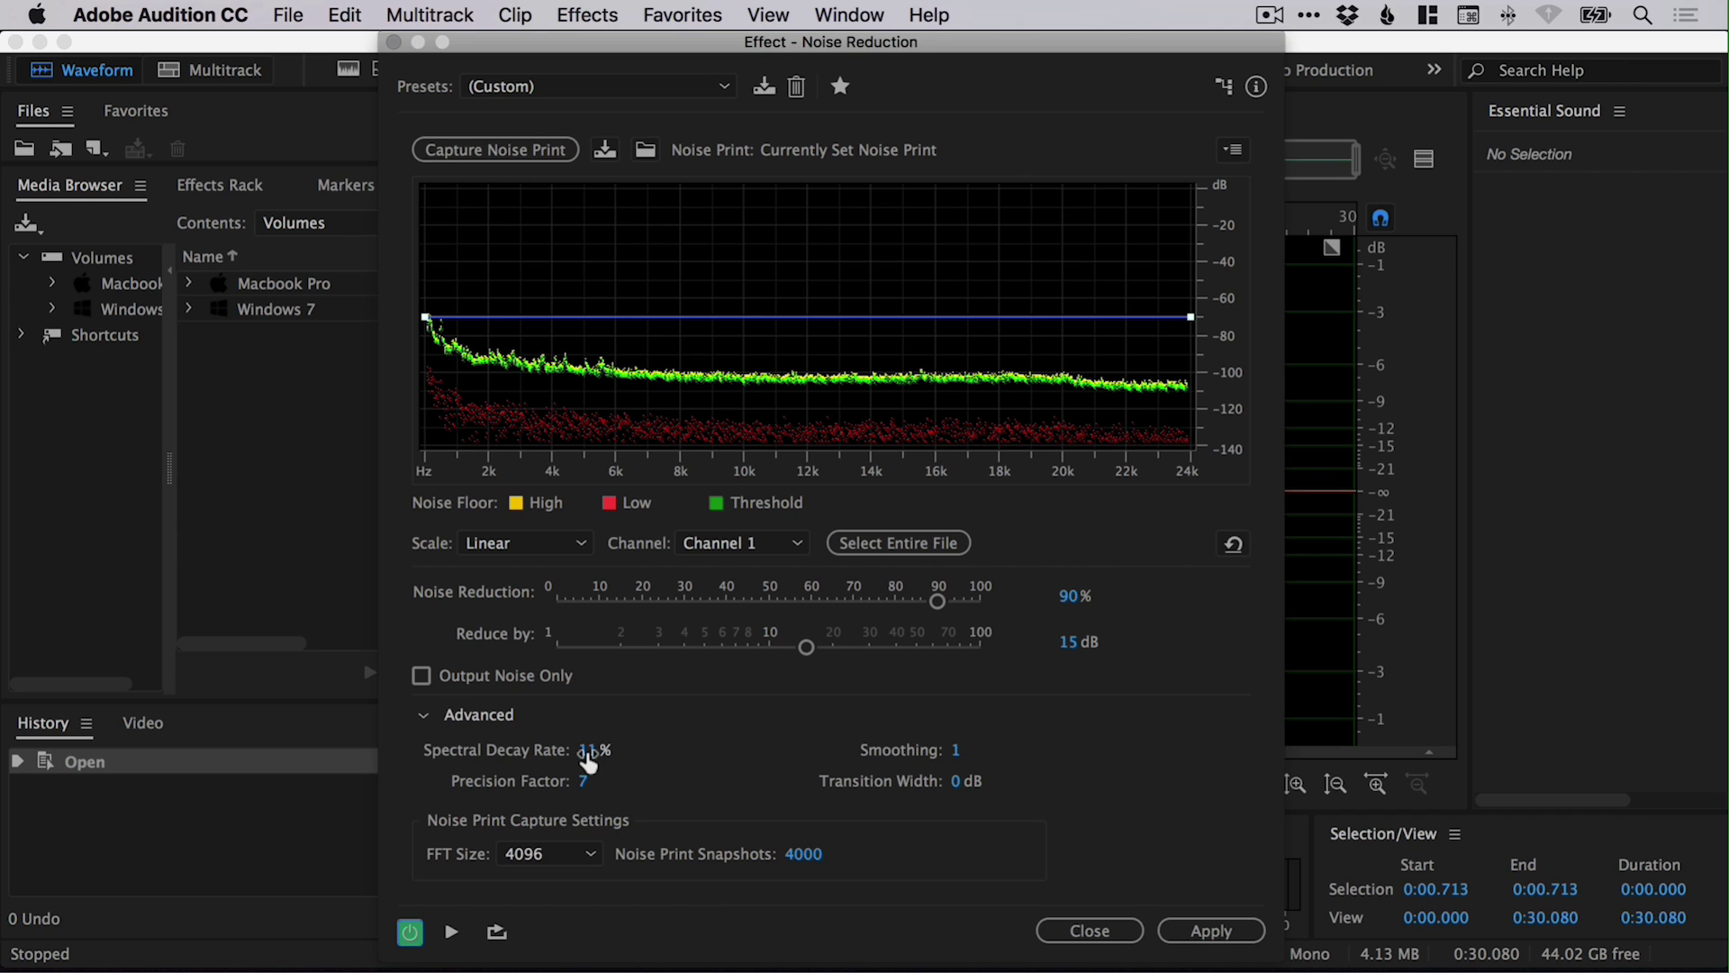
# Target the entire file and preview it while repeatedly switching noise reduction off and on for comparison, leaving the effect on.
pyautogui.click(898, 542)
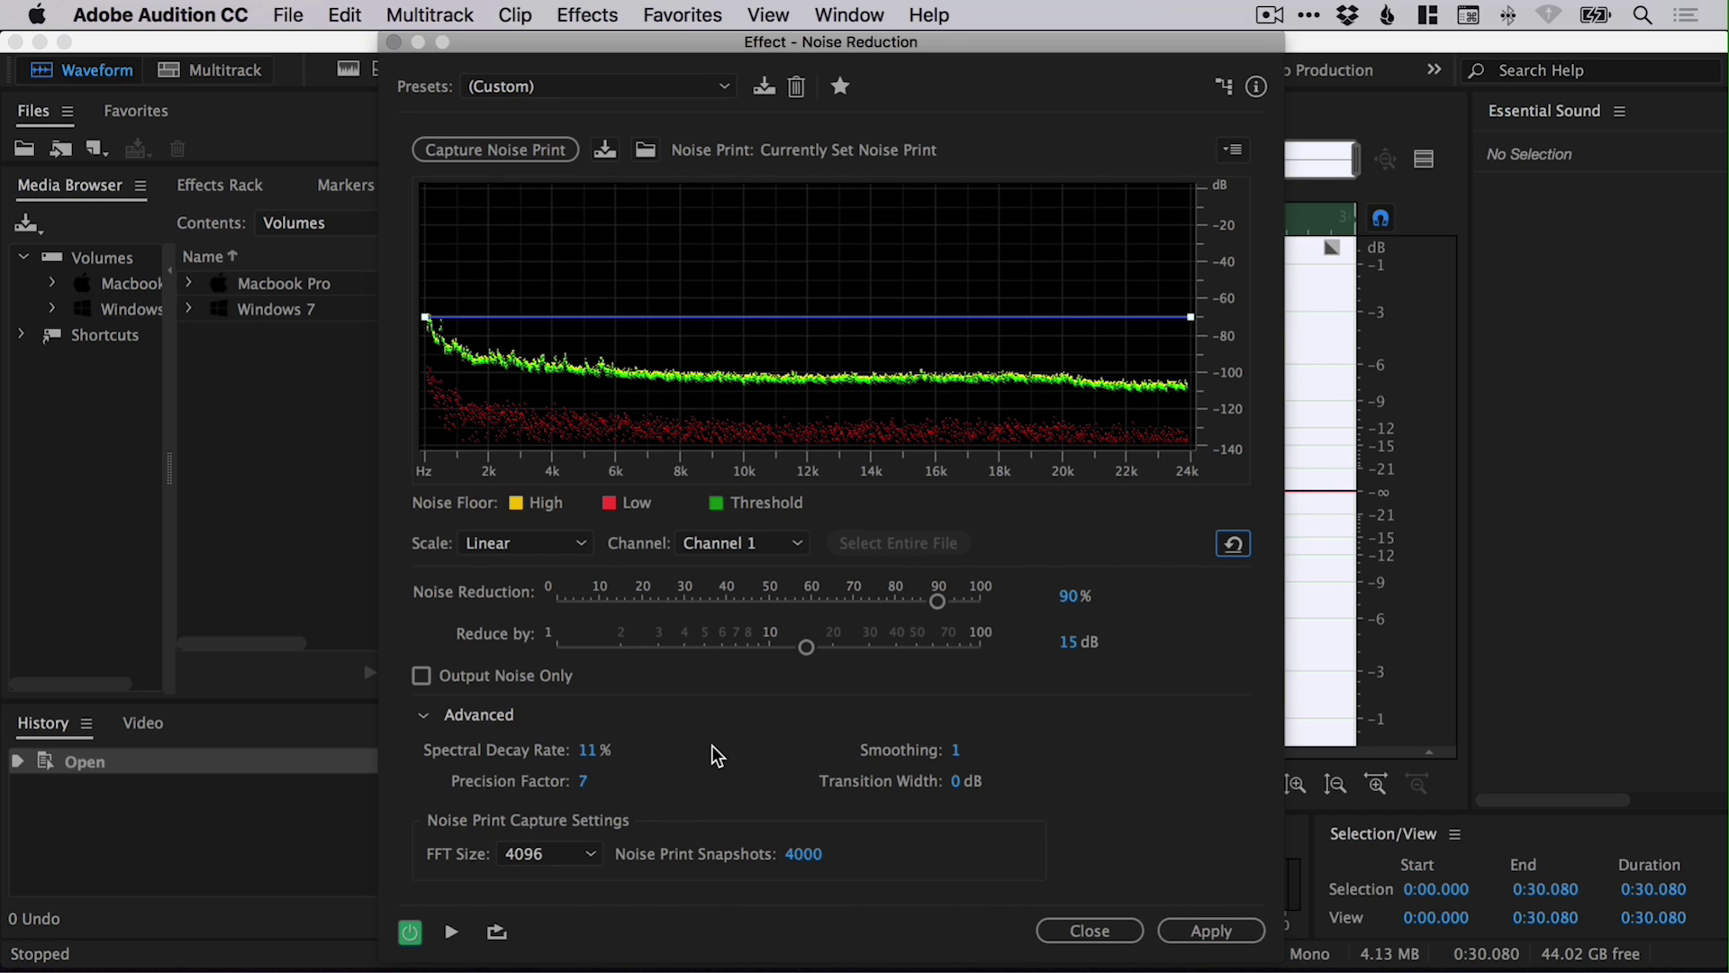
pyautogui.click(409, 933)
pyautogui.click(411, 934)
pyautogui.click(412, 935)
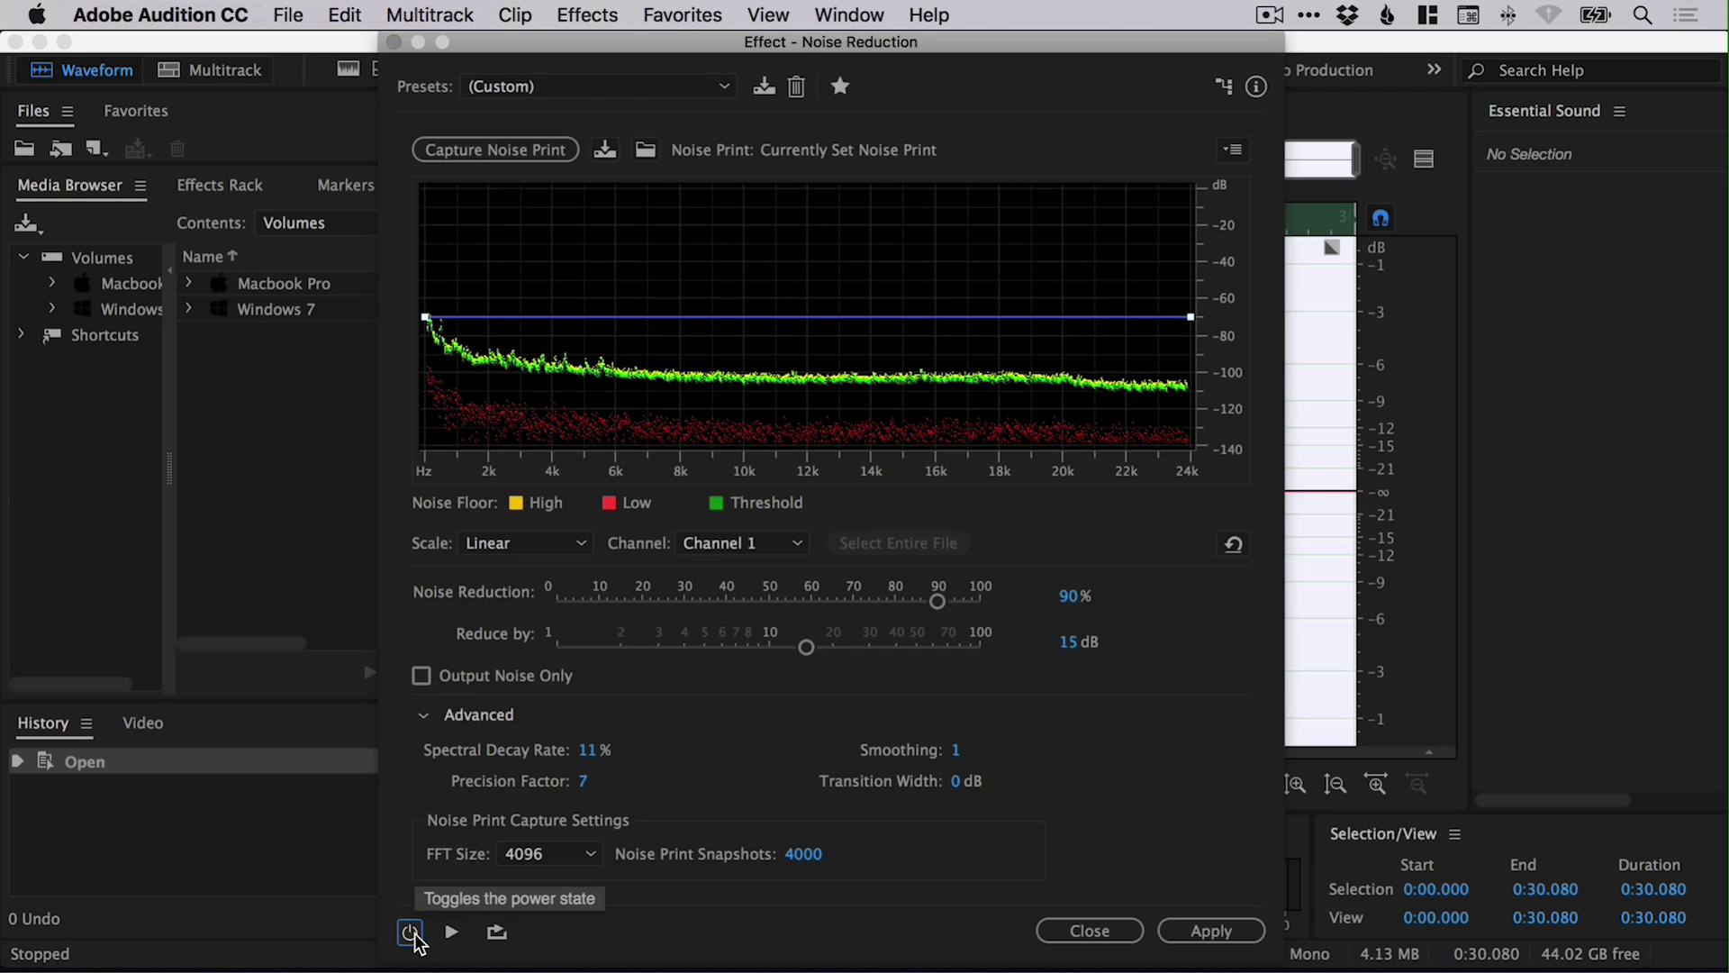
pyautogui.click(451, 931)
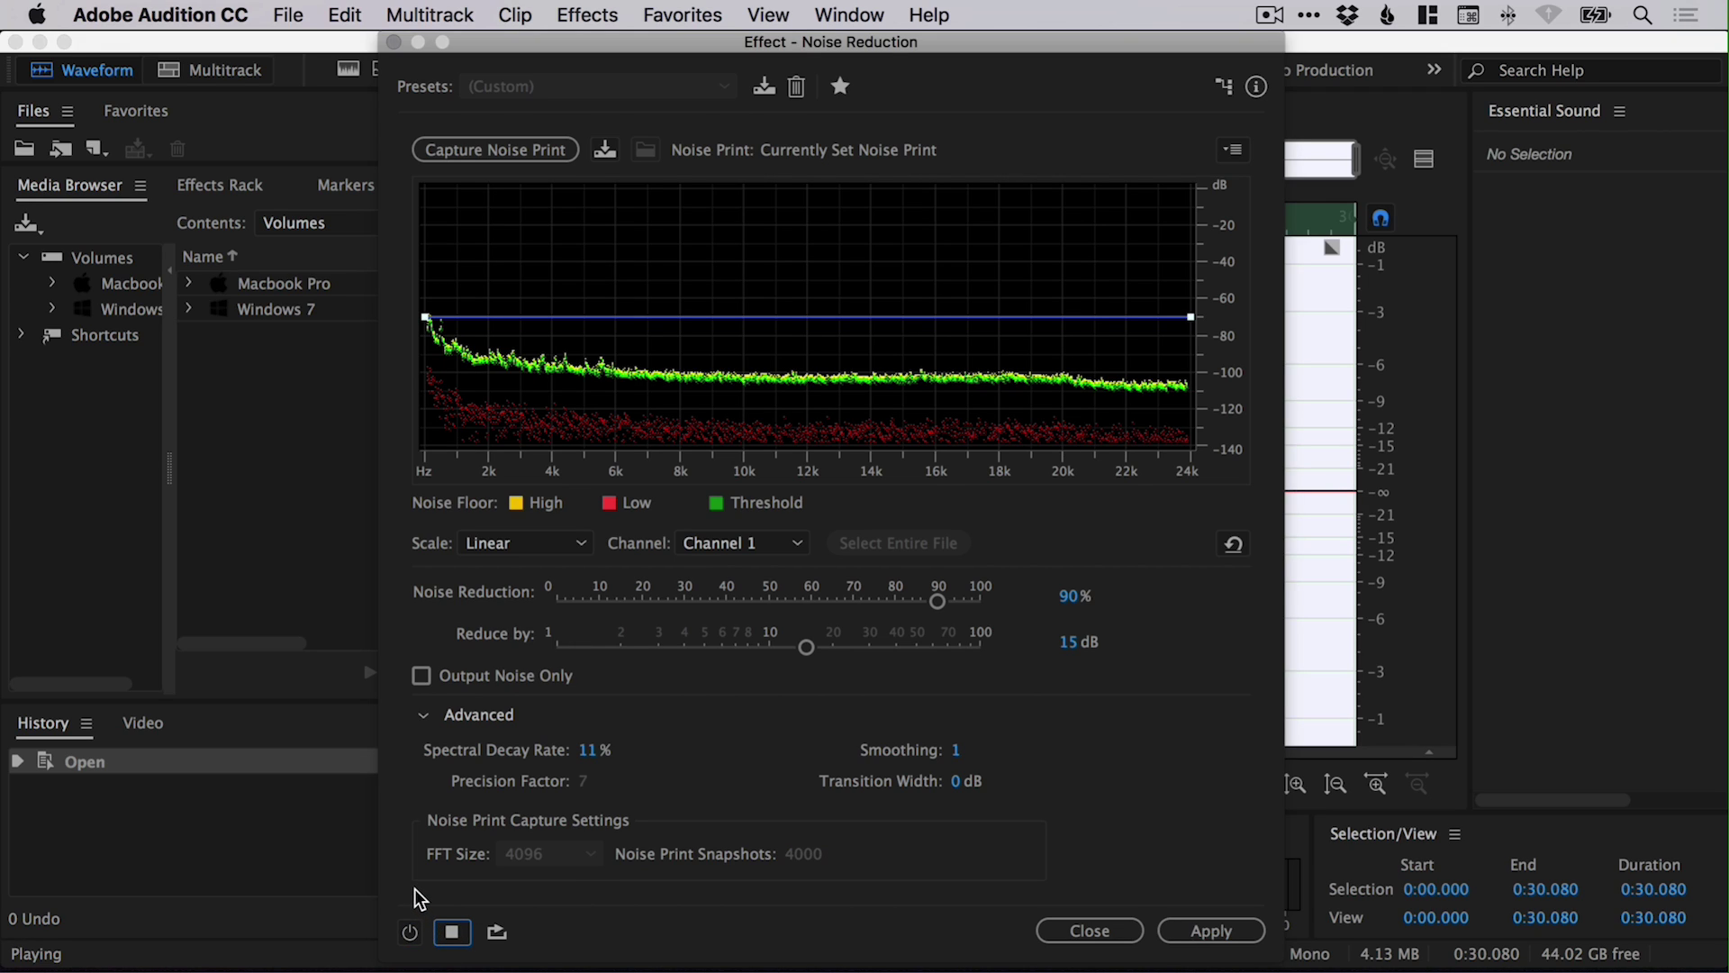
pyautogui.click(411, 933)
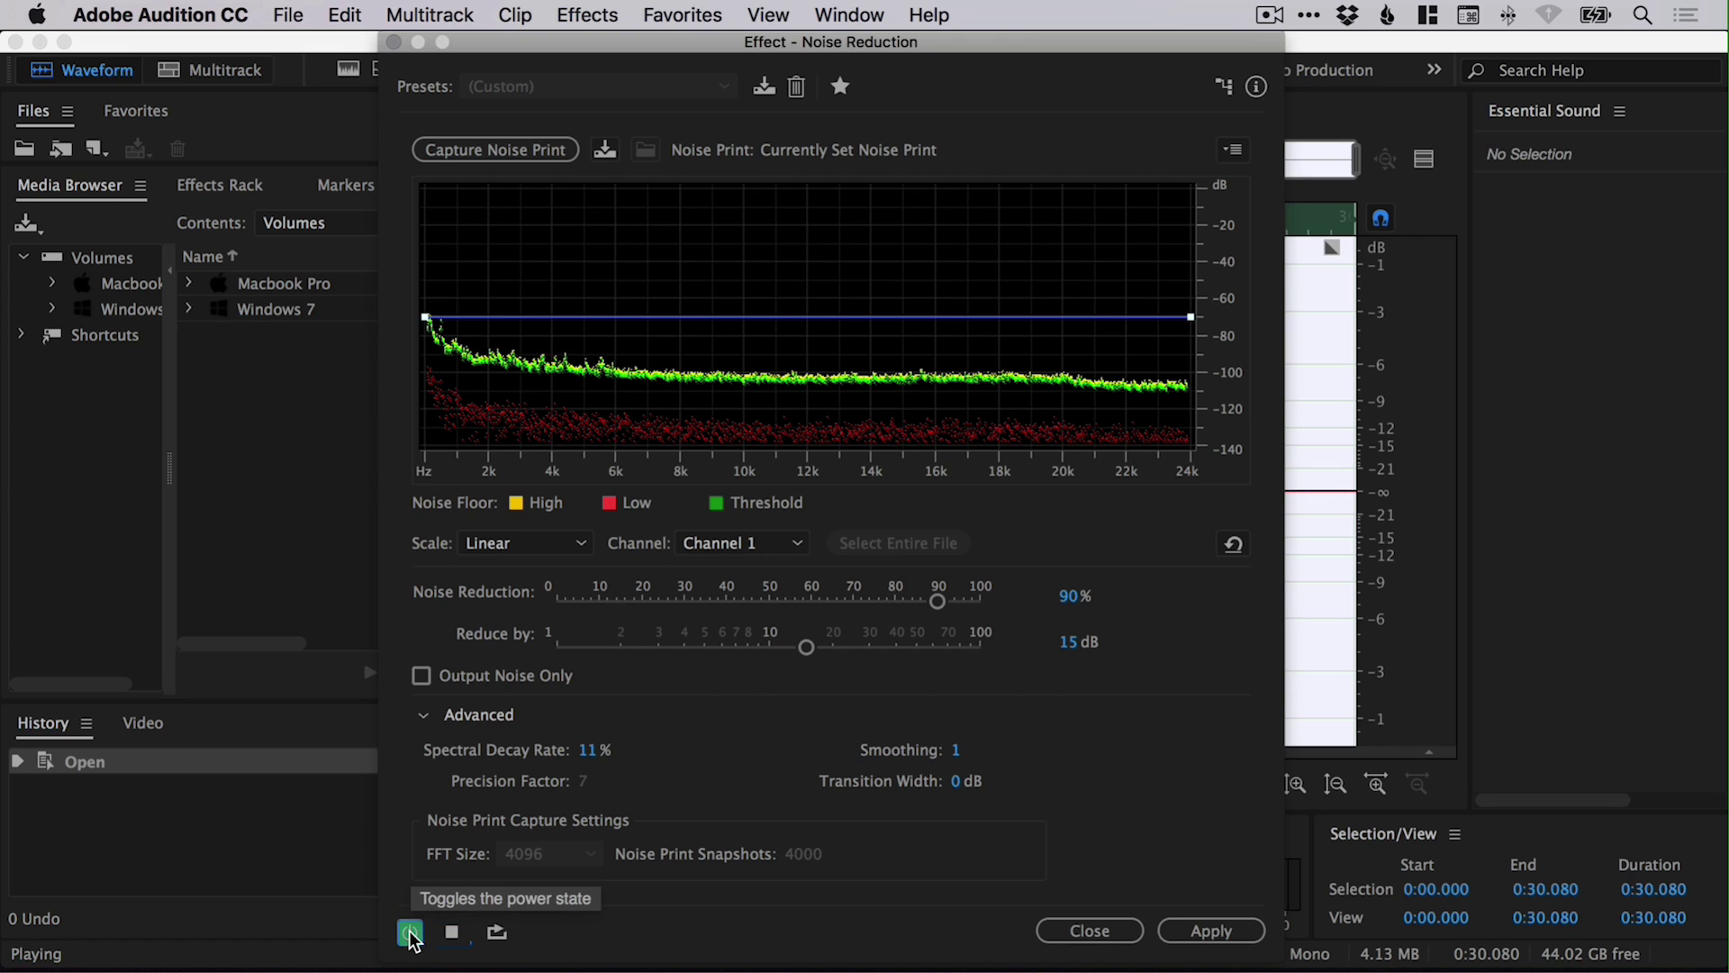
pyautogui.click(411, 933)
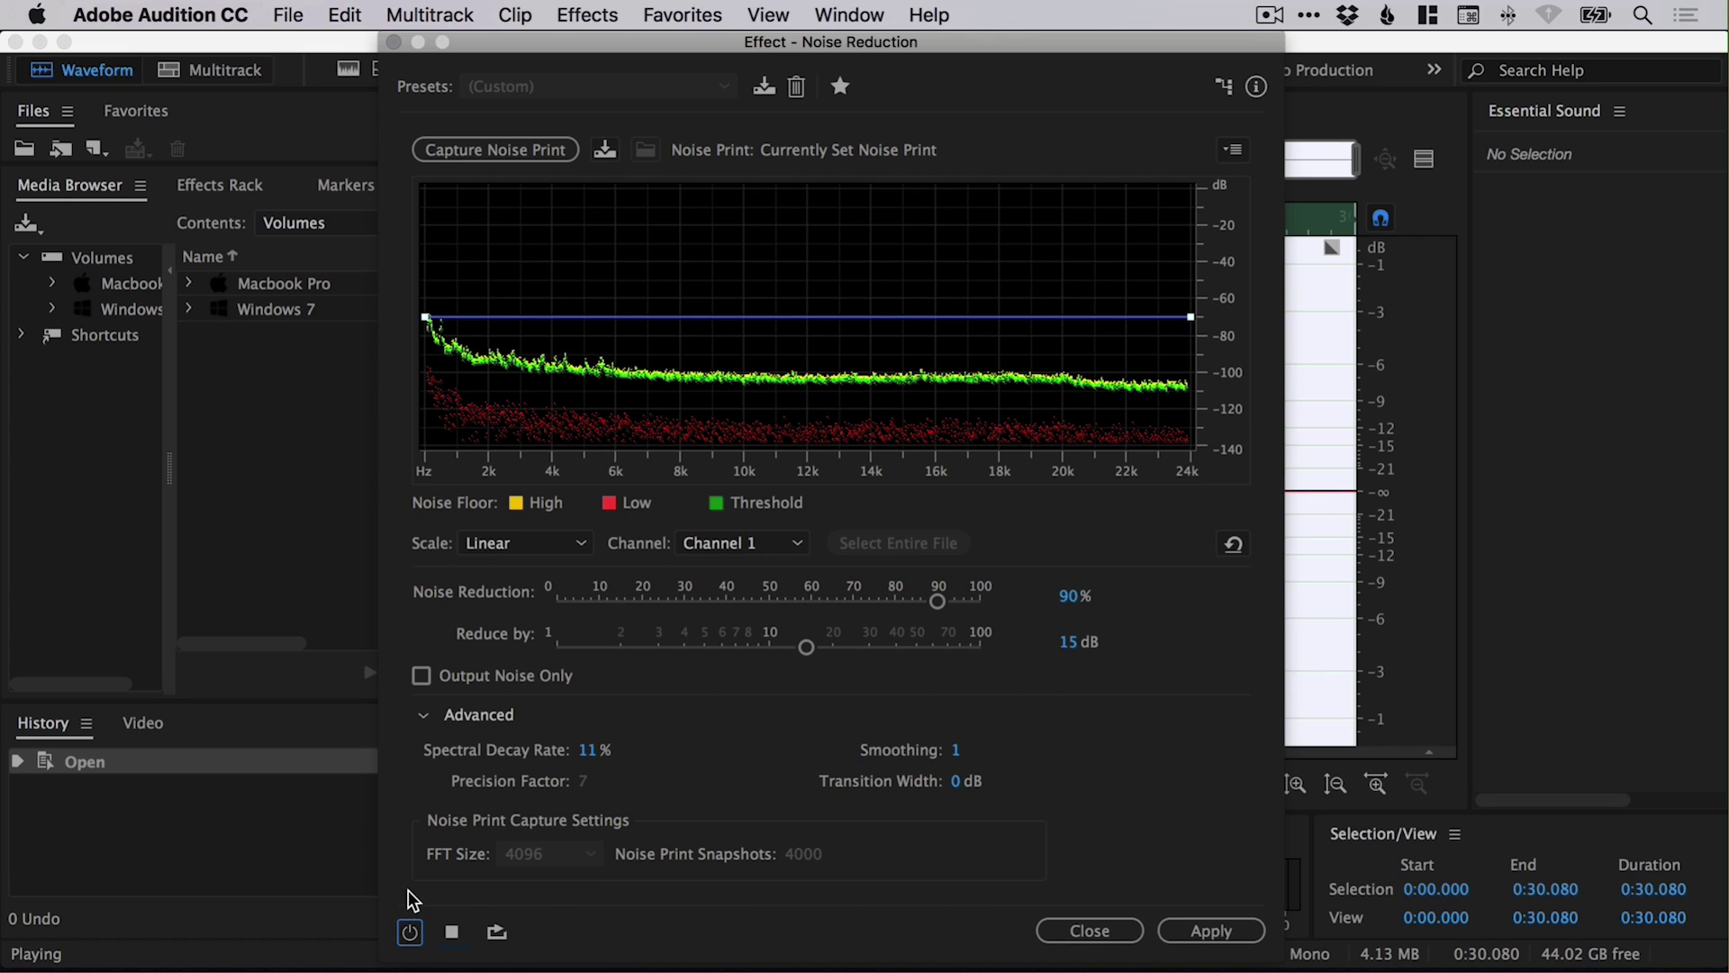
pyautogui.click(412, 933)
pyautogui.click(412, 934)
pyautogui.click(411, 932)
pyautogui.click(410, 933)
pyautogui.click(410, 933)
pyautogui.click(411, 933)
pyautogui.click(411, 935)
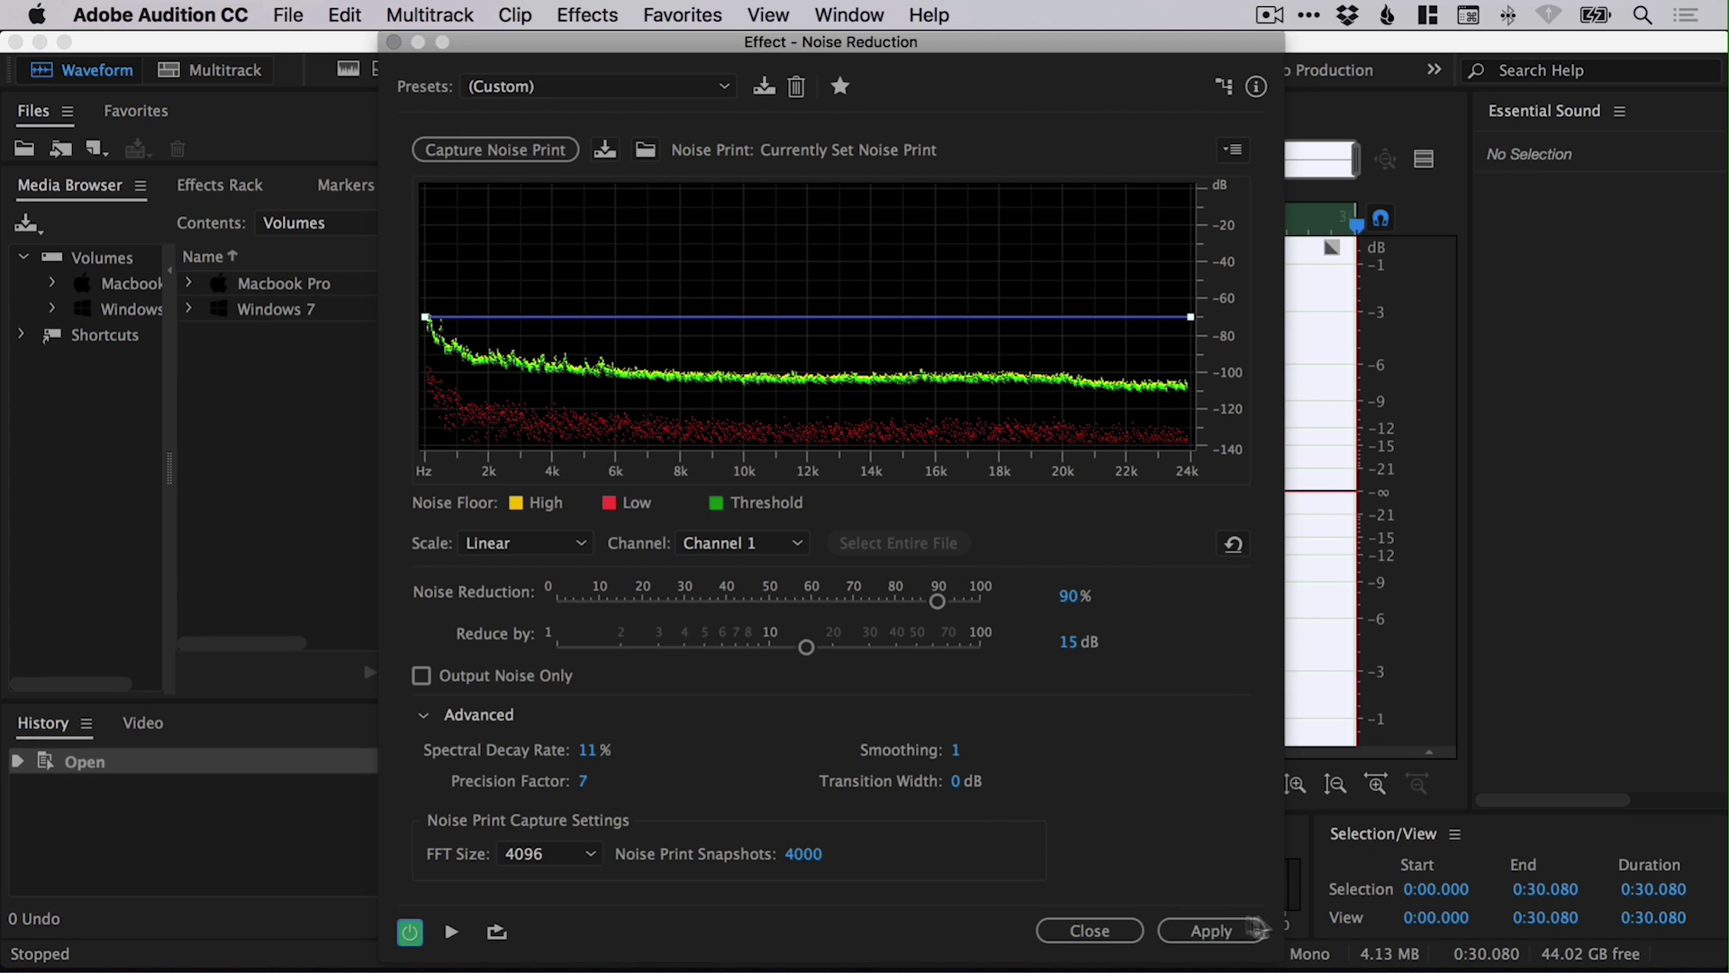
# Apply the noise reduction to the whole recording and deselect the audio.
pyautogui.click(1216, 932)
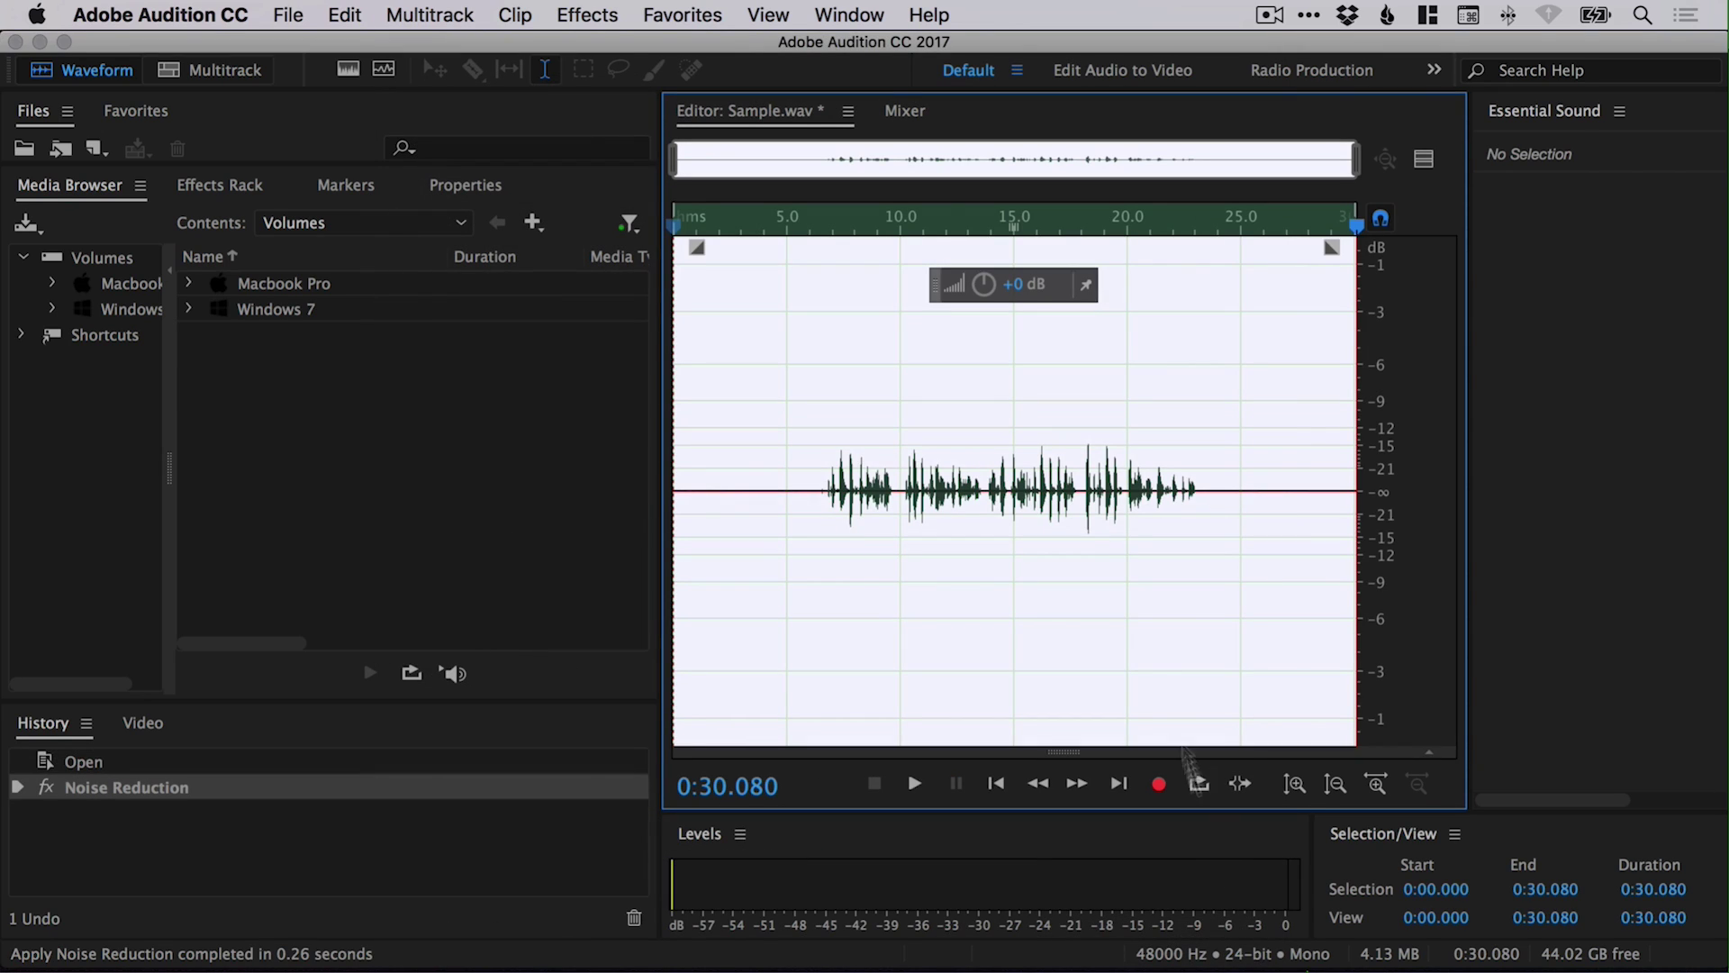
pyautogui.click(759, 393)
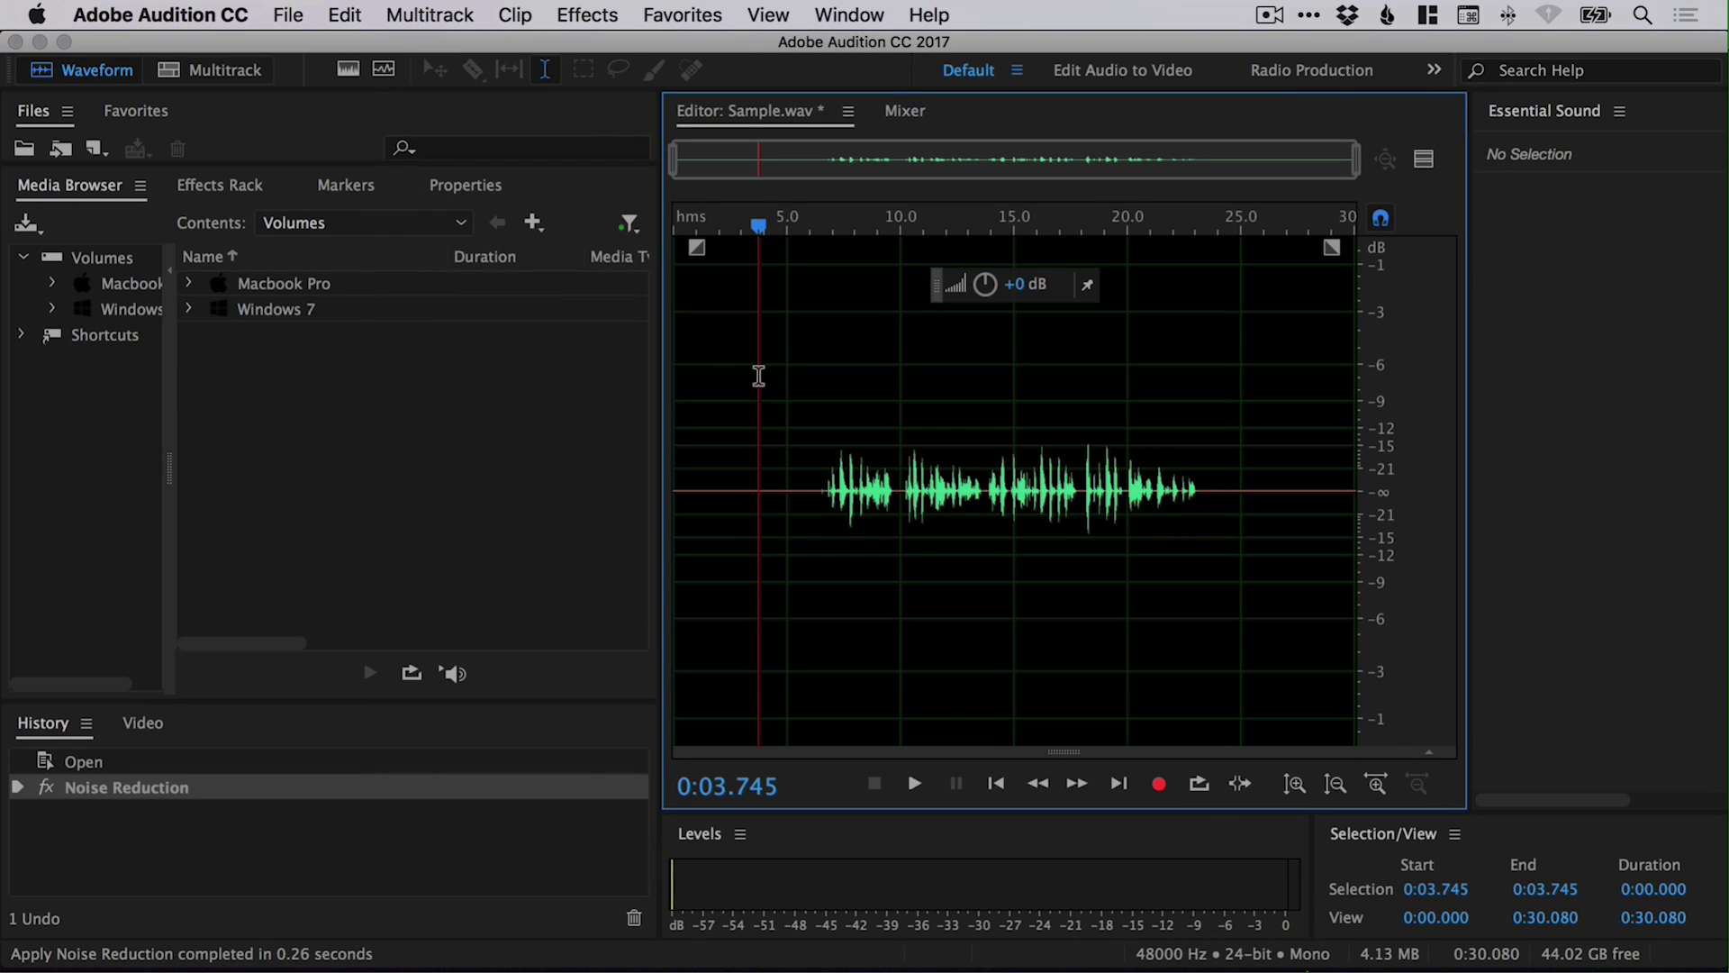
# Examine the file export settings and the list of available audio formats, leaving without exporting.
pyautogui.click(288, 14)
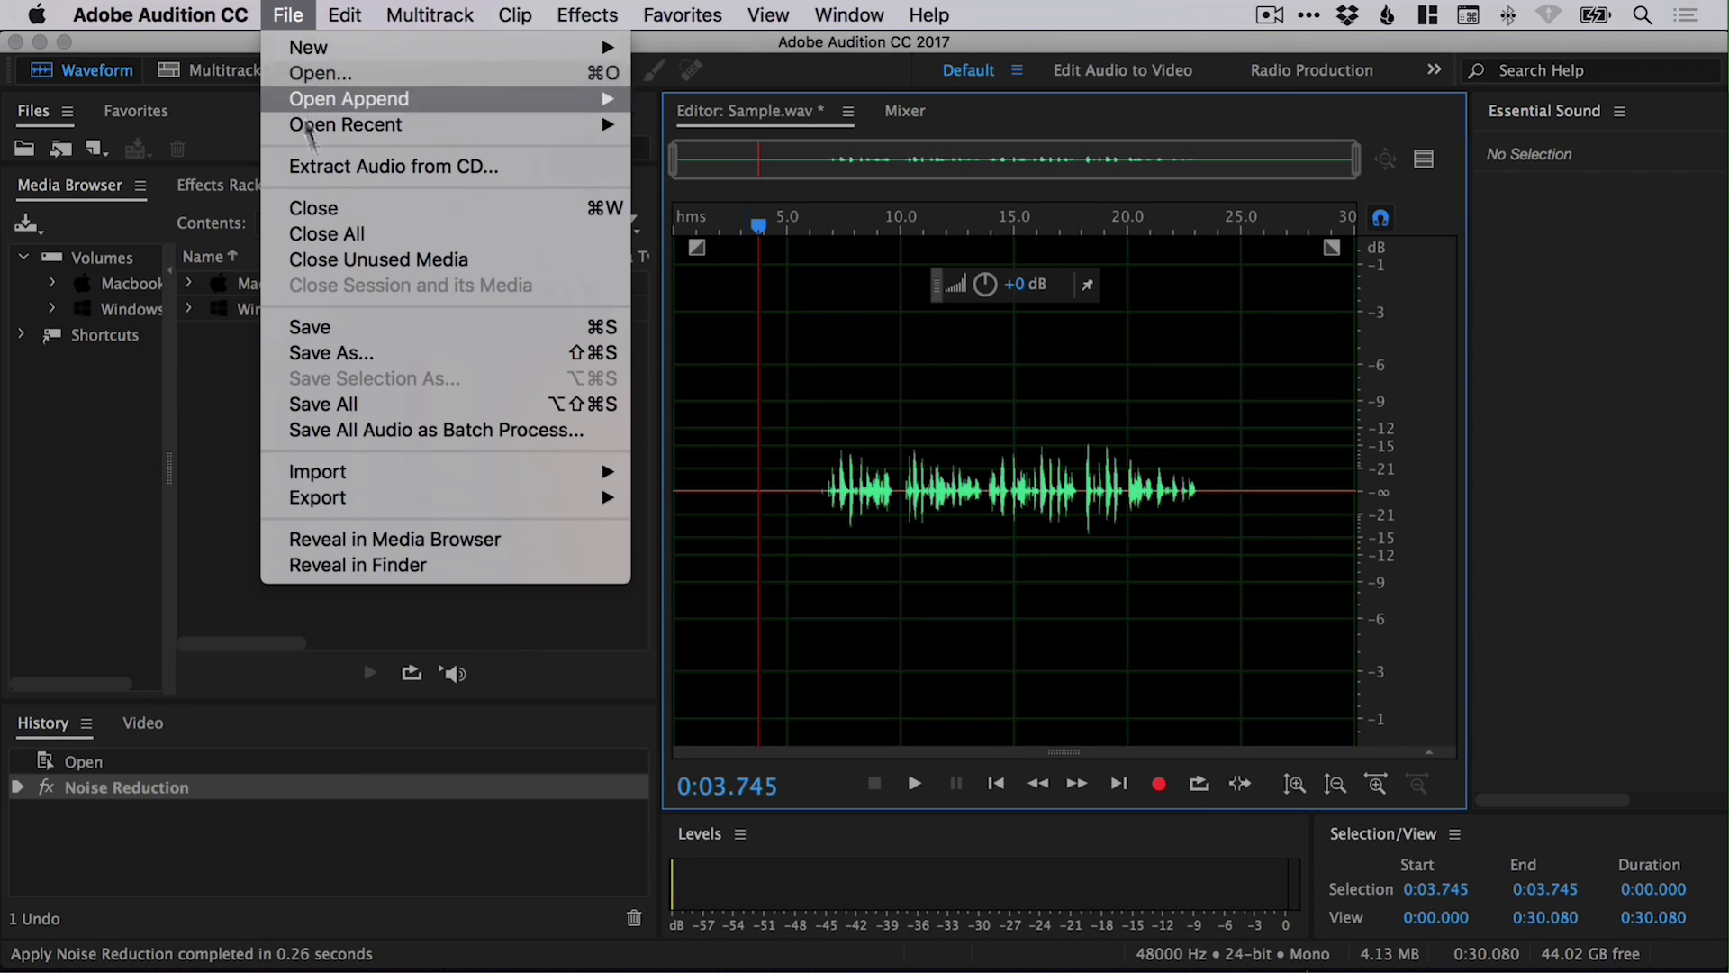
pyautogui.moveTo(494, 496)
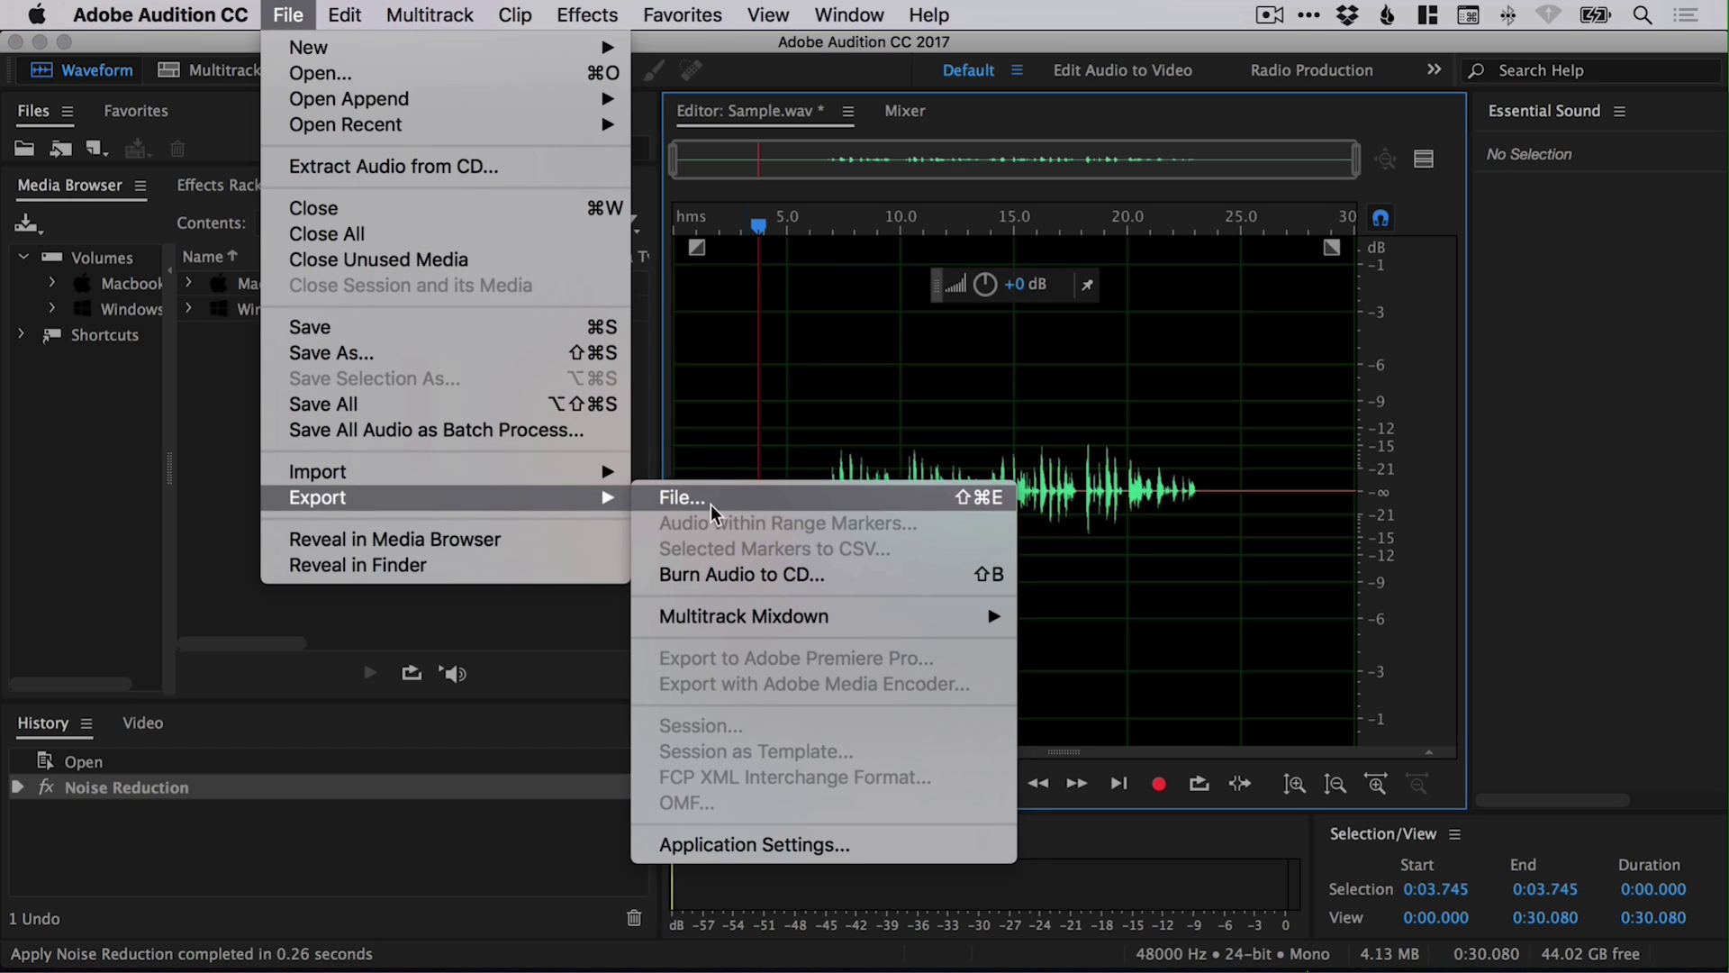
pyautogui.click(732, 499)
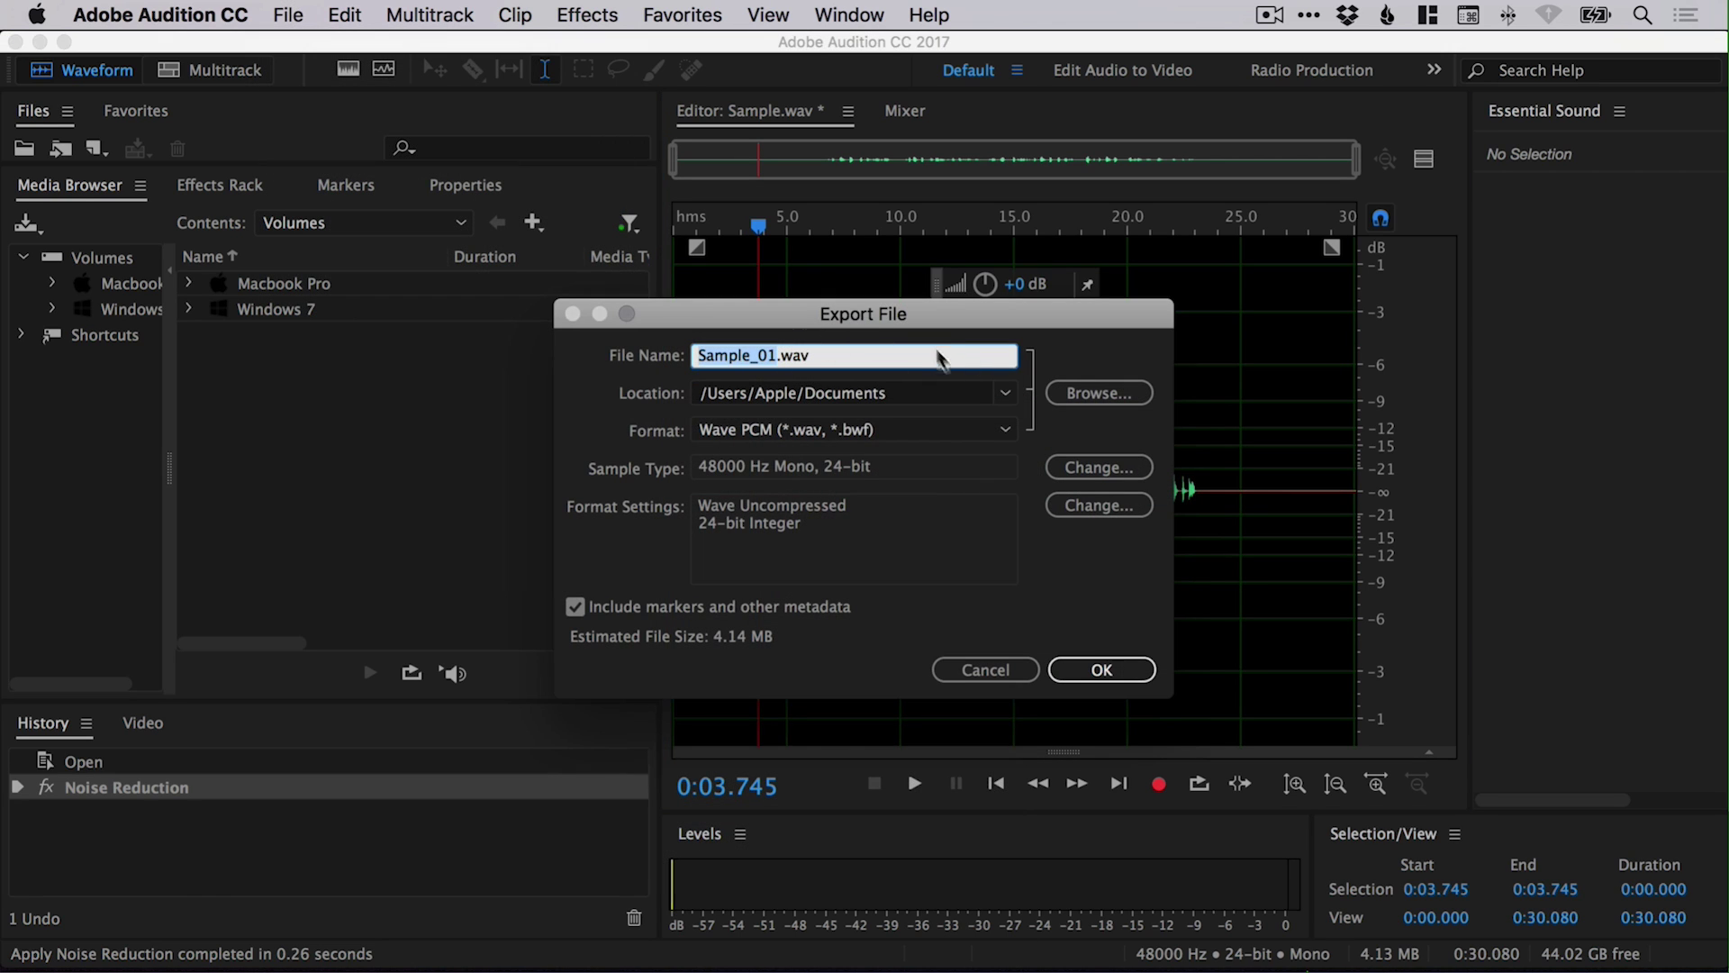
pyautogui.click(1006, 429)
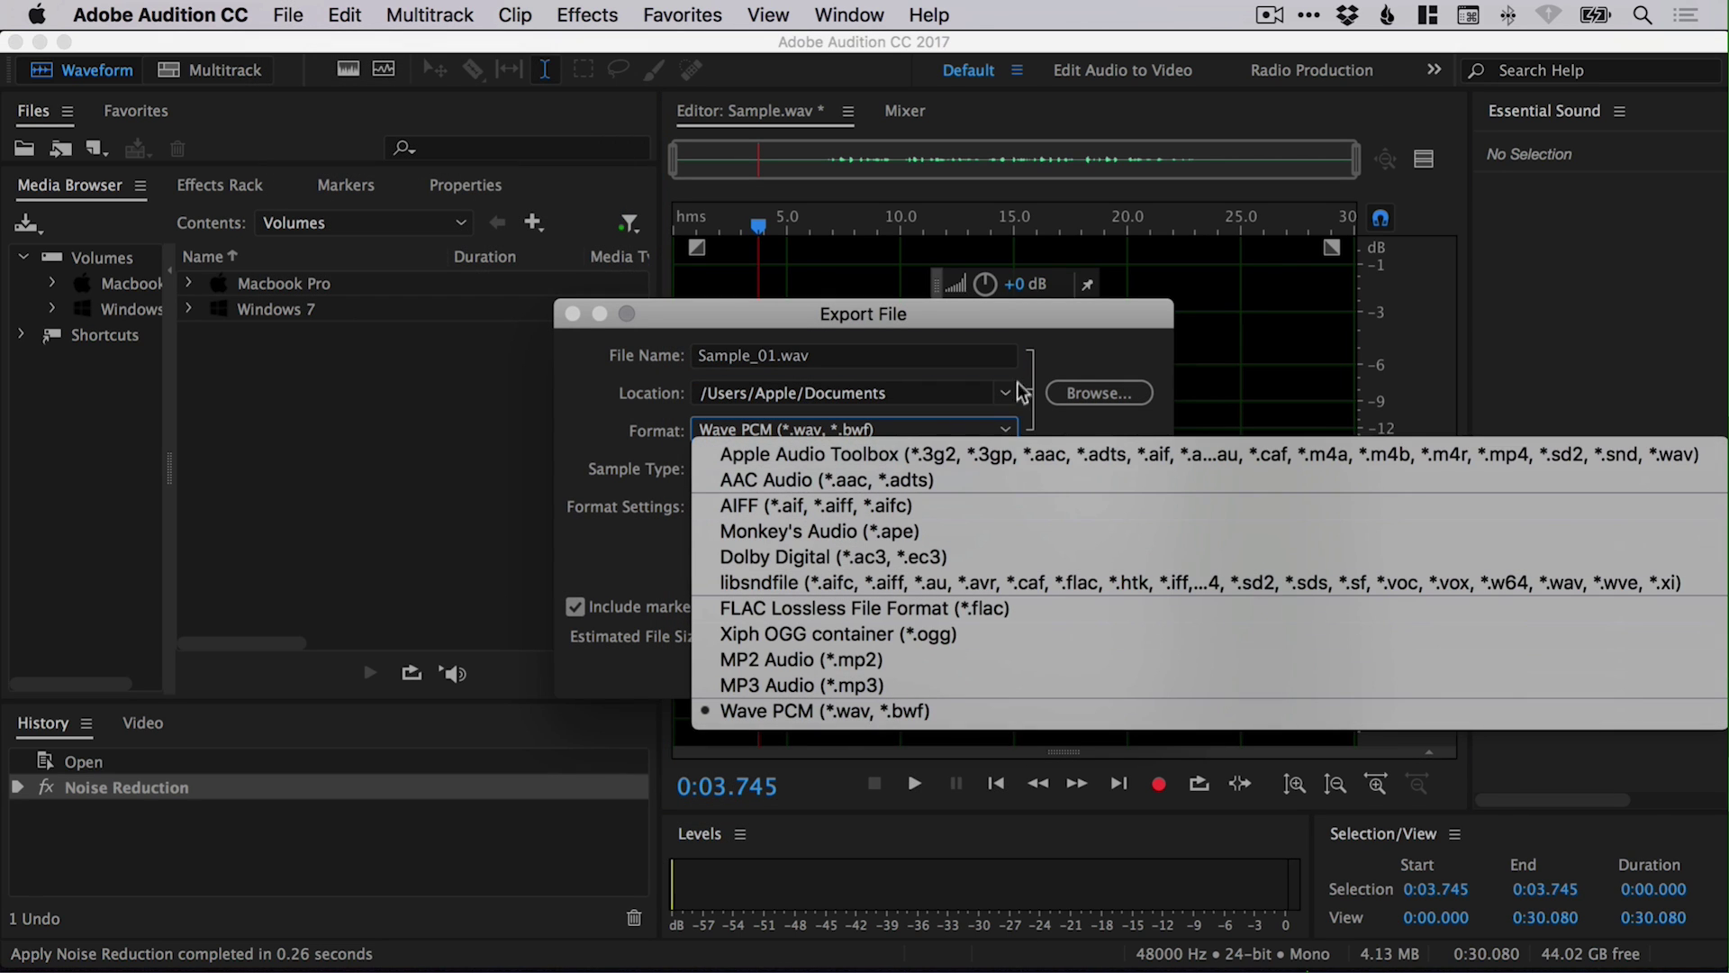
pyautogui.click(1022, 392)
pyautogui.click(973, 672)
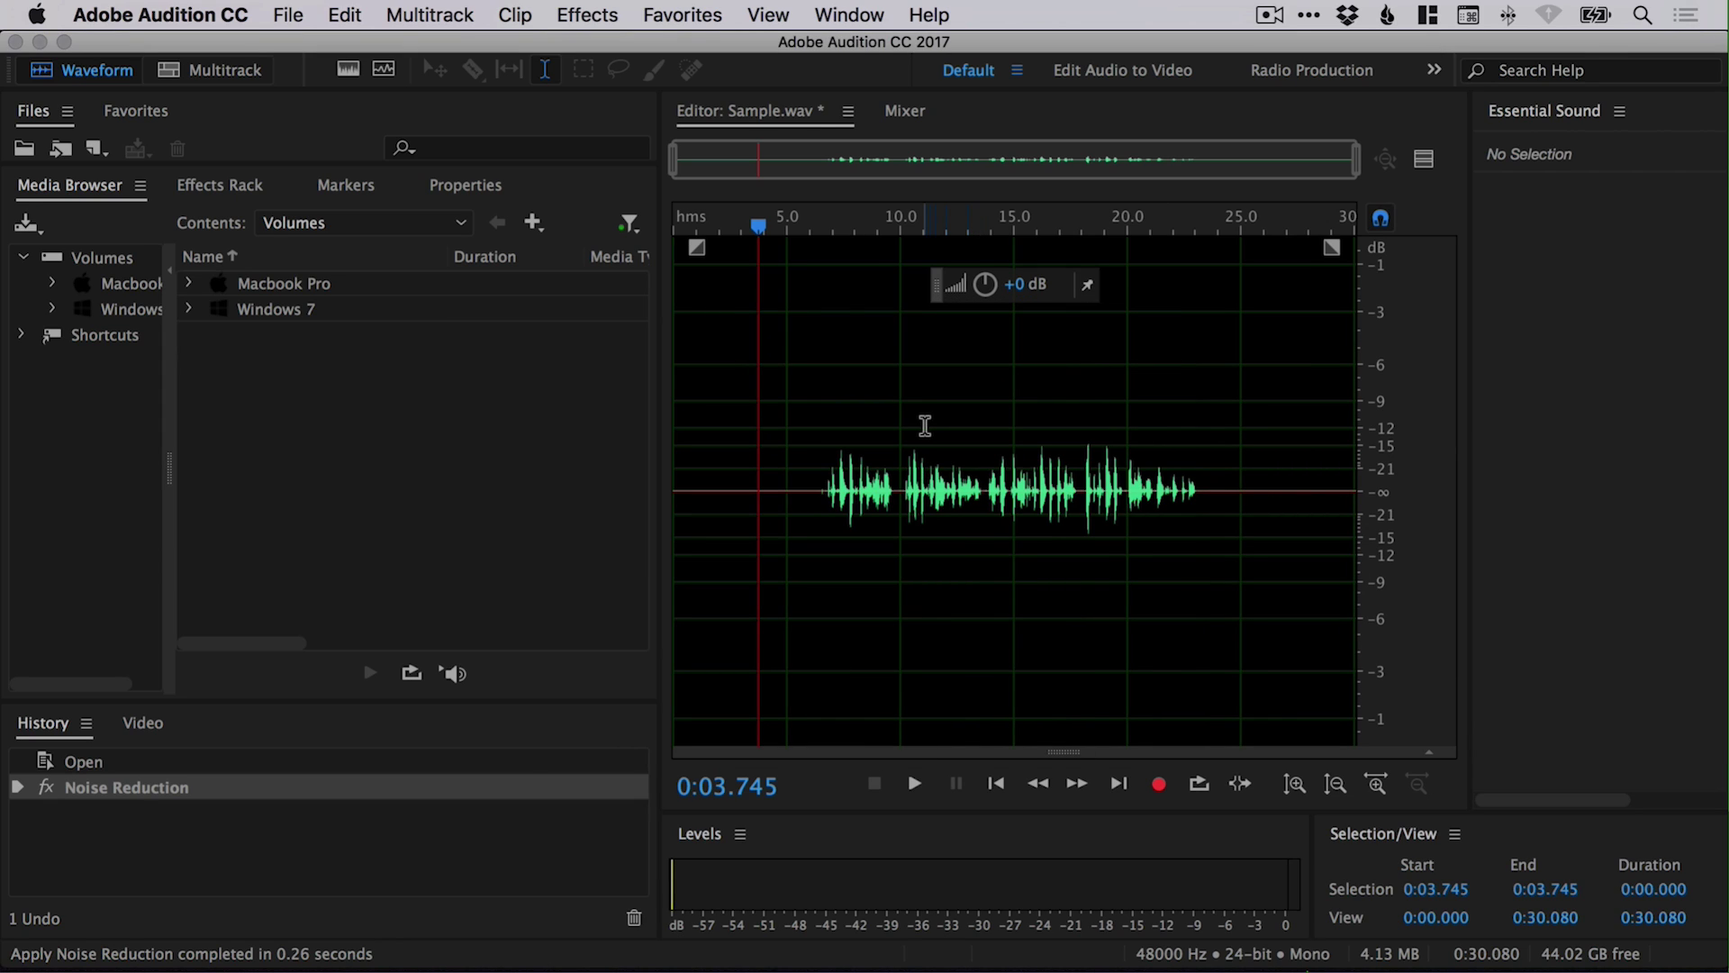
# Switch to Premiere Pro and check the audio clip on track A1 for the option to edit it in Adobe Audition.
pyautogui.press('super+Tab')
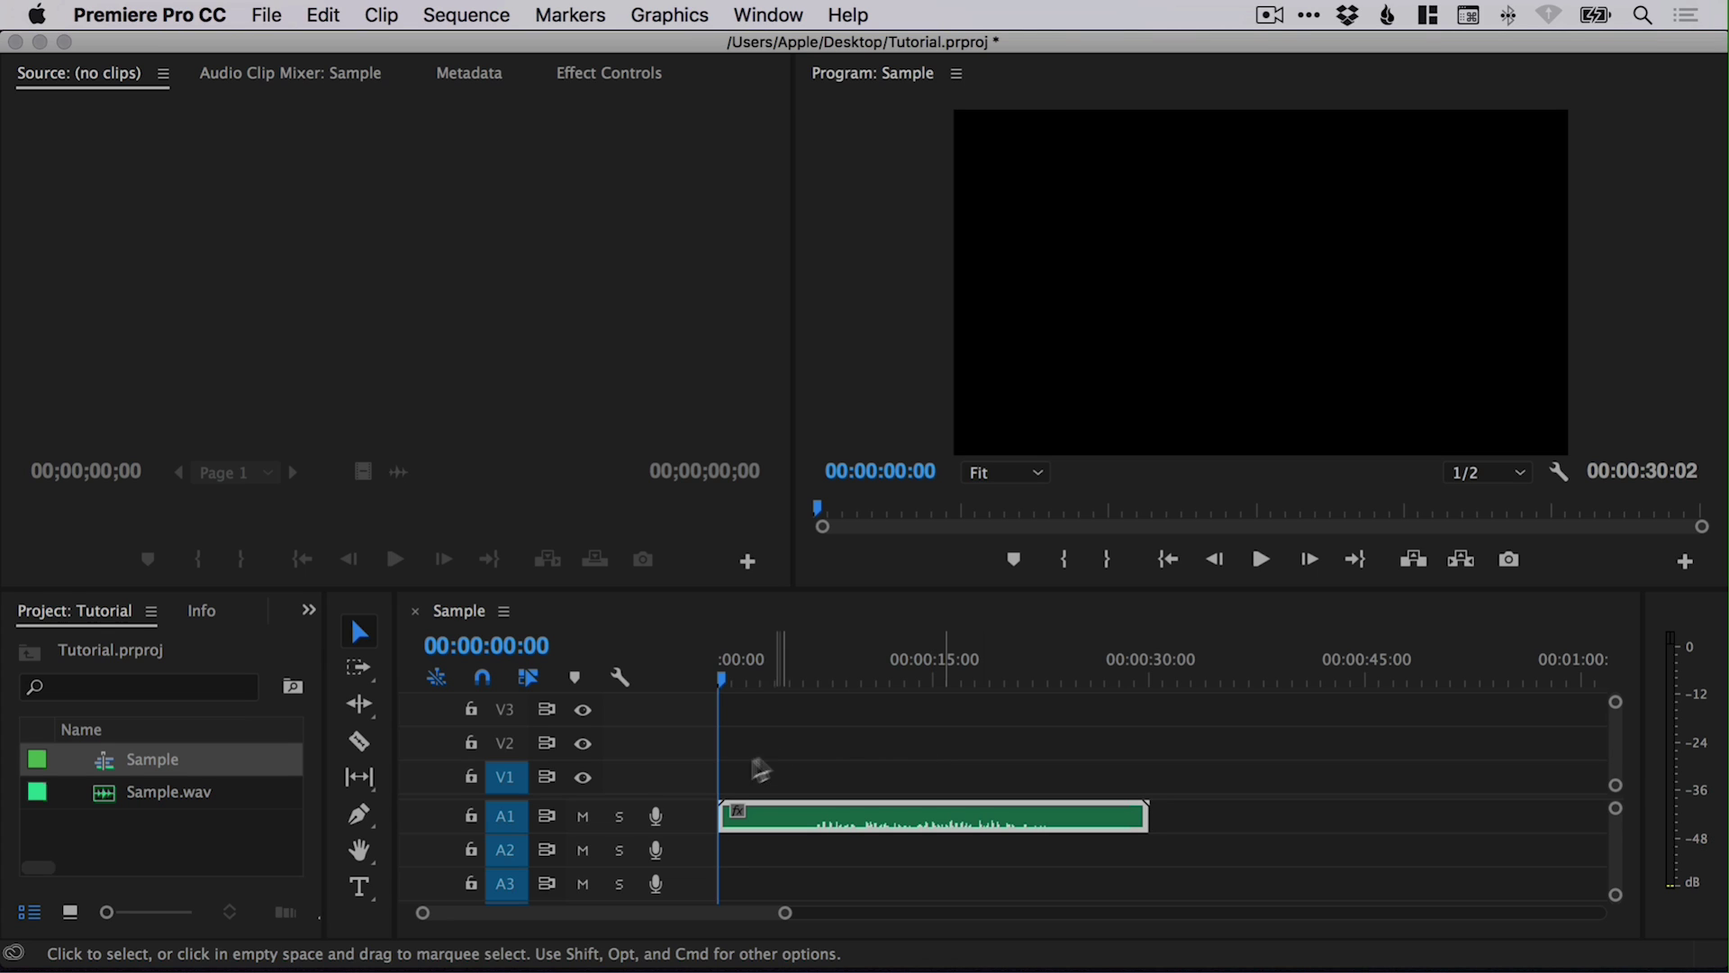
pyautogui.rightClick(771, 818)
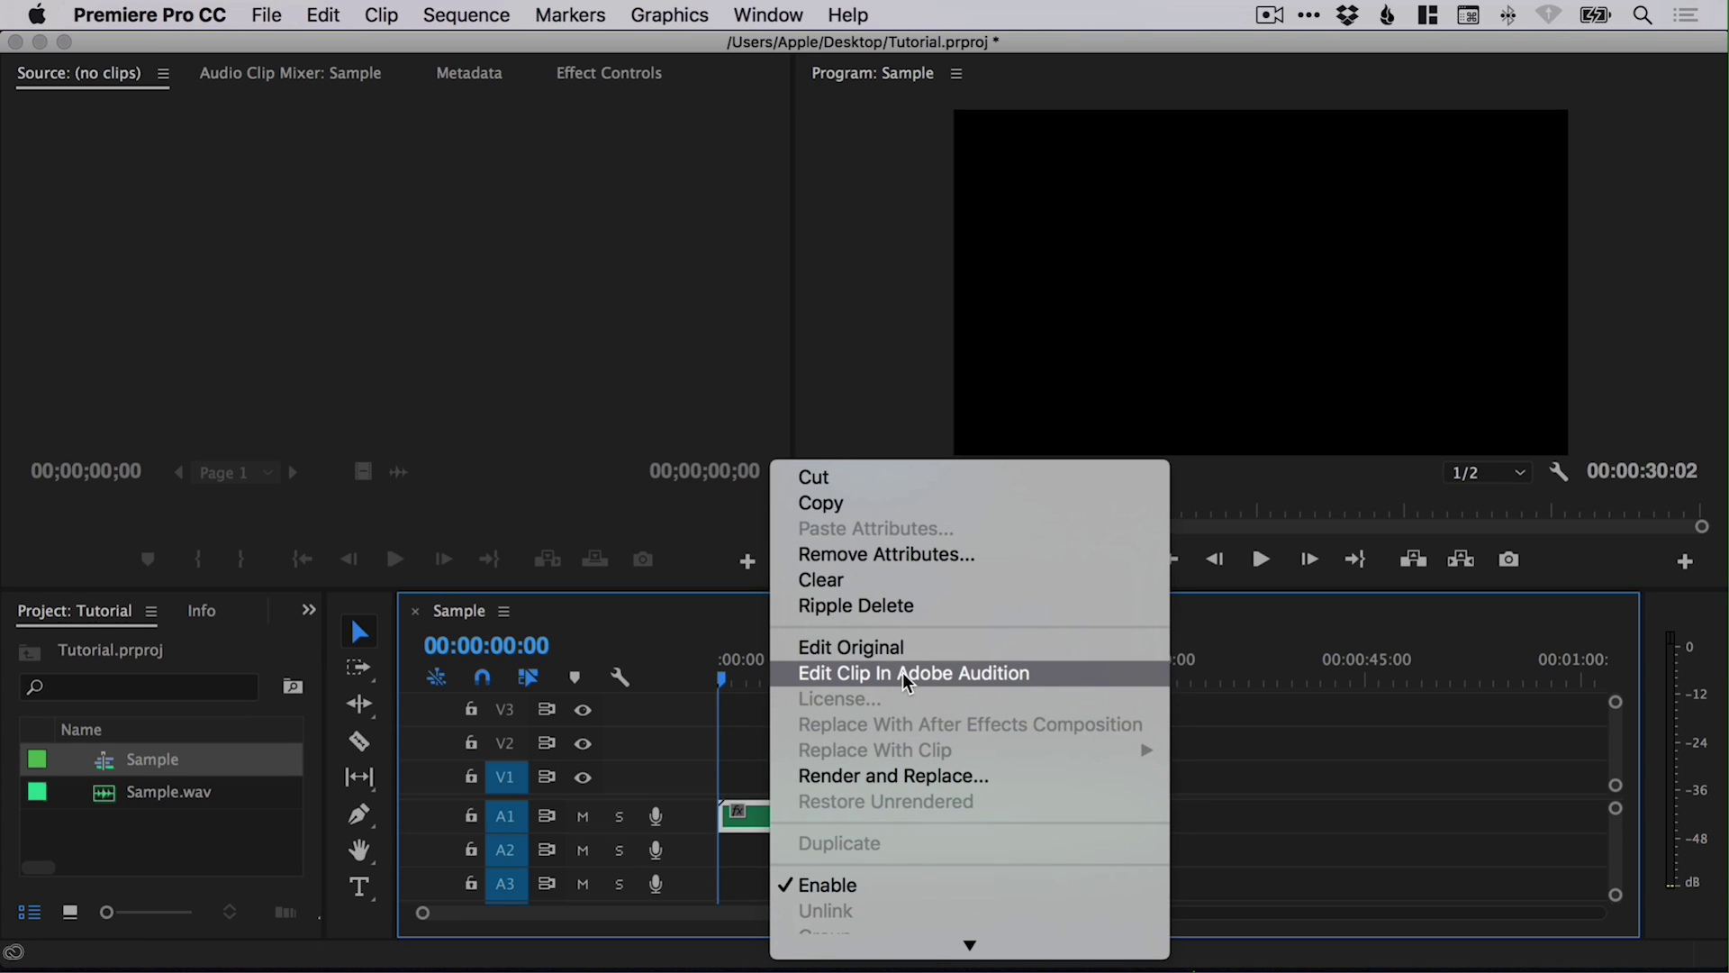
pyautogui.click(1257, 738)
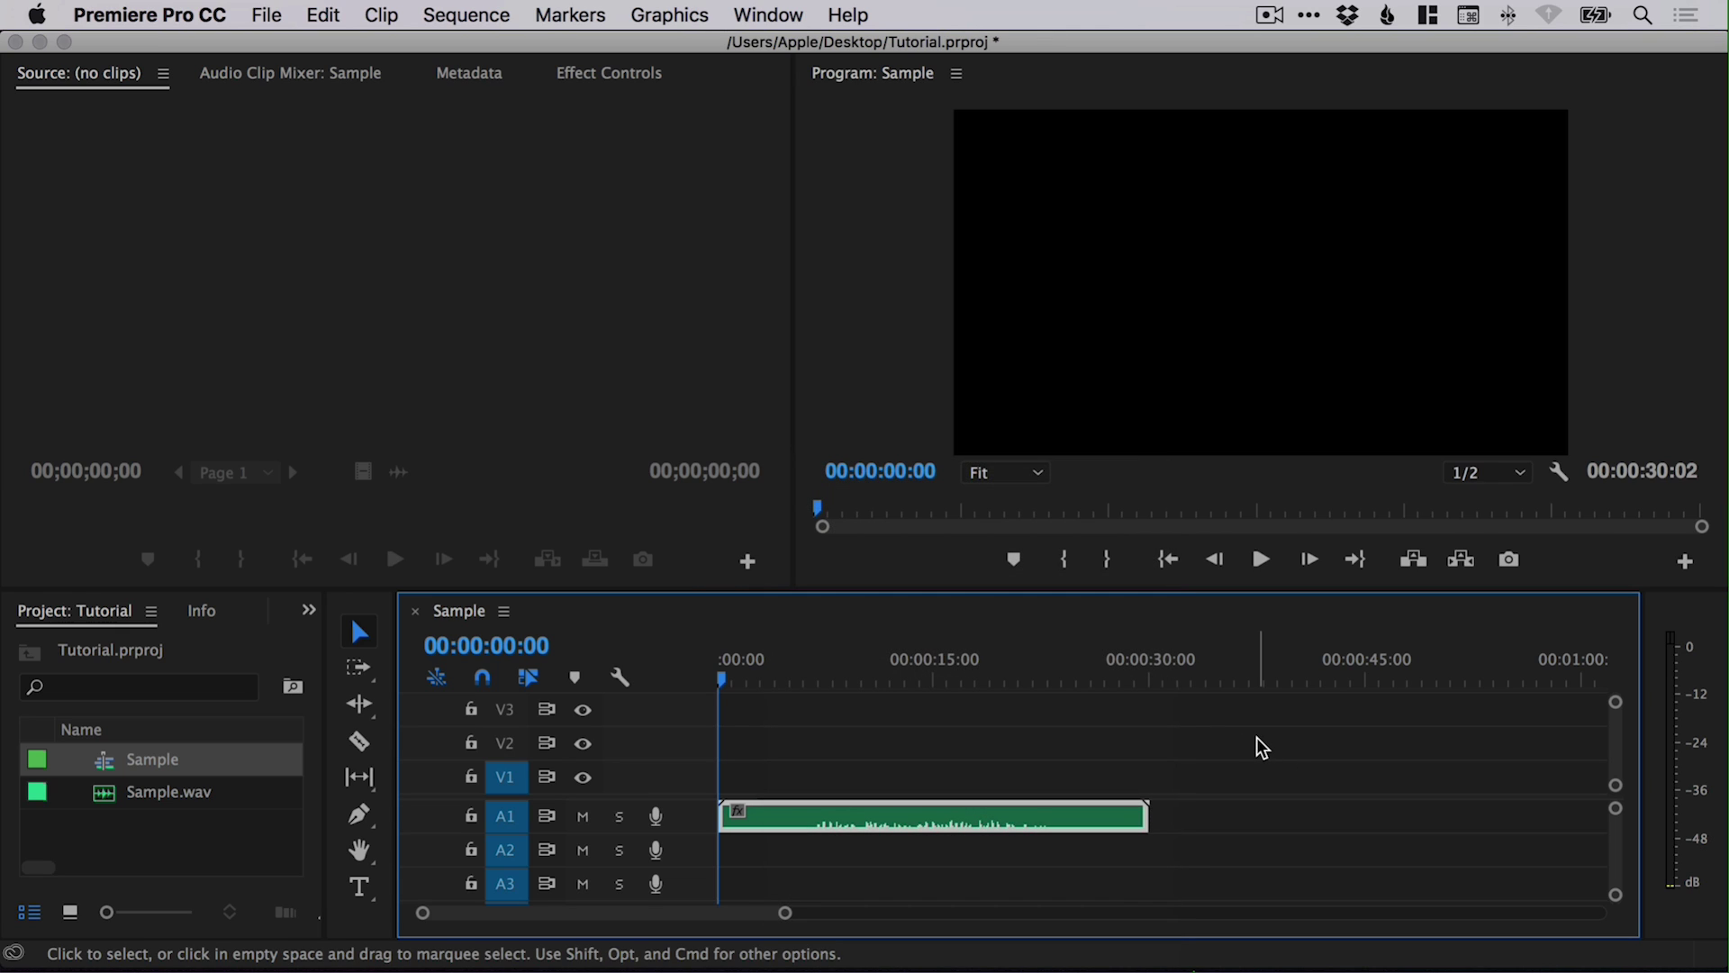